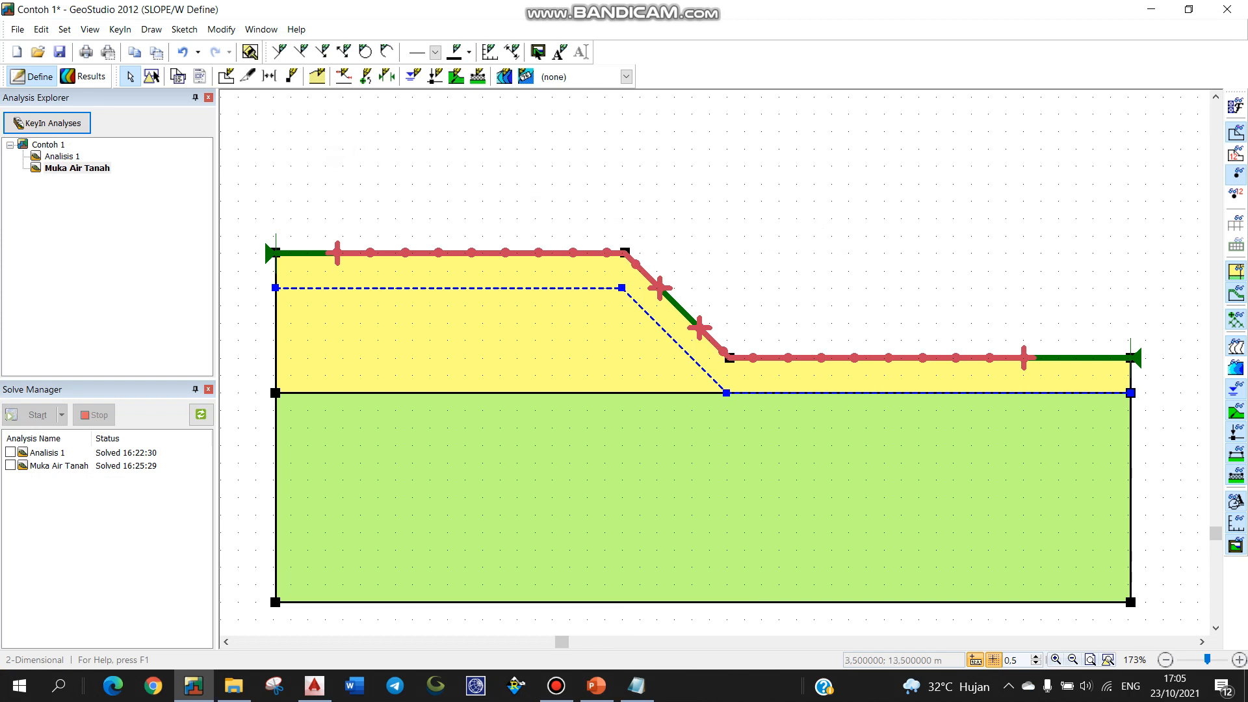
# Step: Clone the Muka Air Tanah analysis and rename the copy to 'Beban'
pyautogui.click(120, 29)
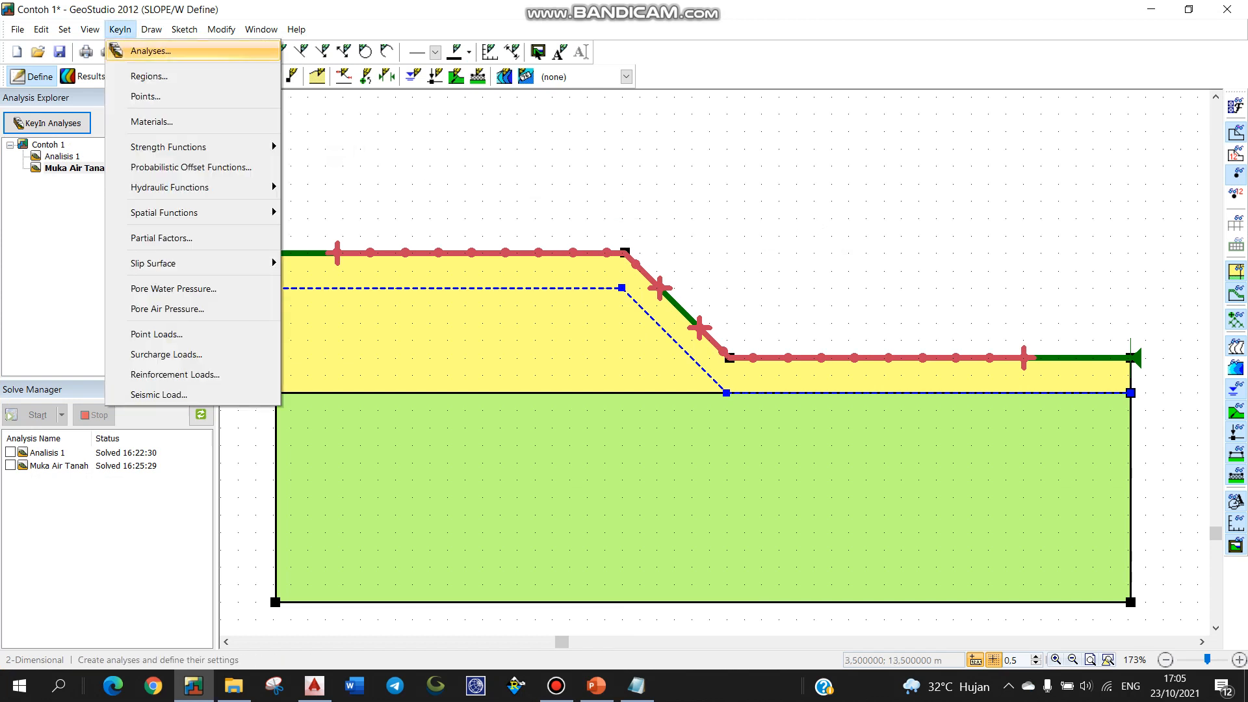
pyautogui.click(145, 50)
pyautogui.rightClick(398, 184)
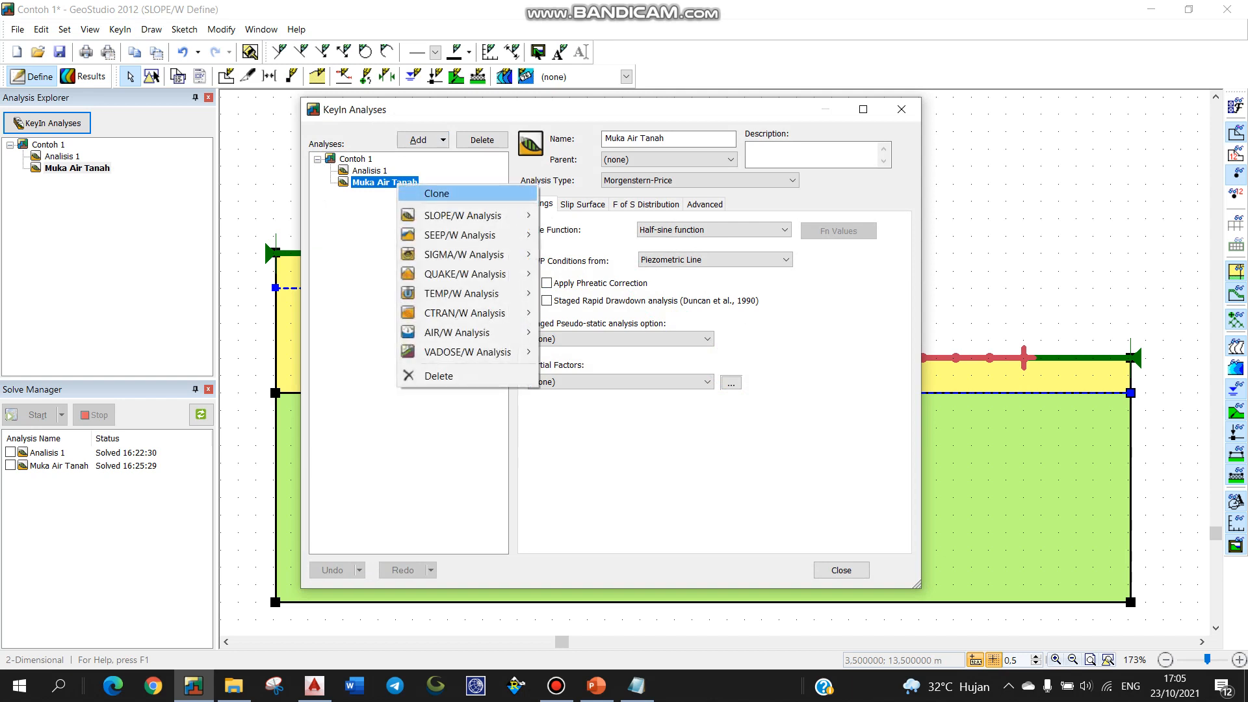
pyautogui.click(437, 193)
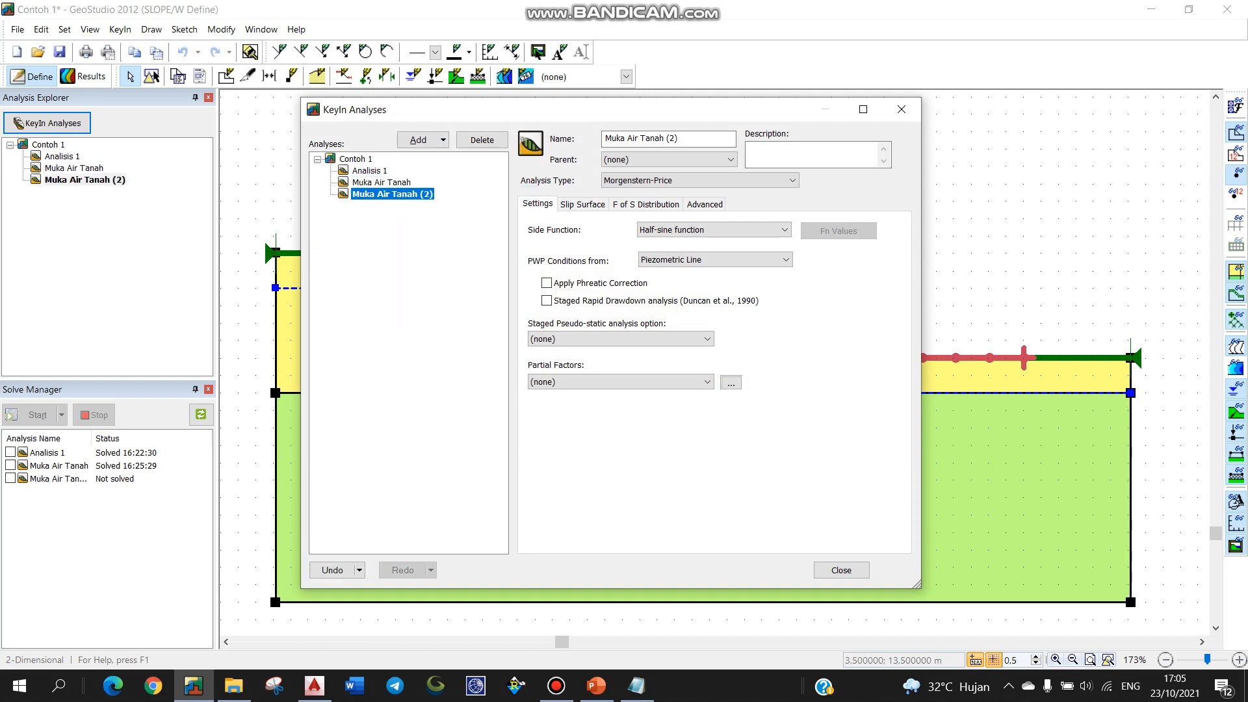
pyautogui.moveTo(684, 138); pyautogui.dragTo(604, 139)
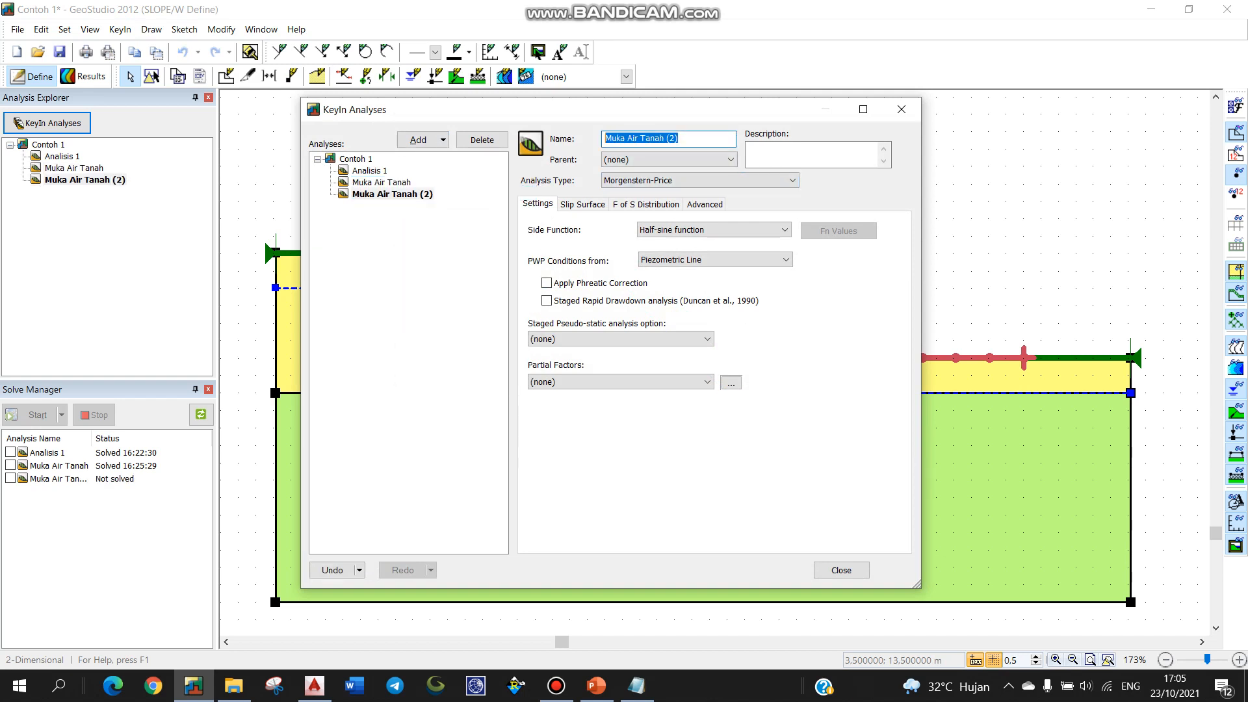
pyautogui.write('Beban')
pyautogui.click(841, 570)
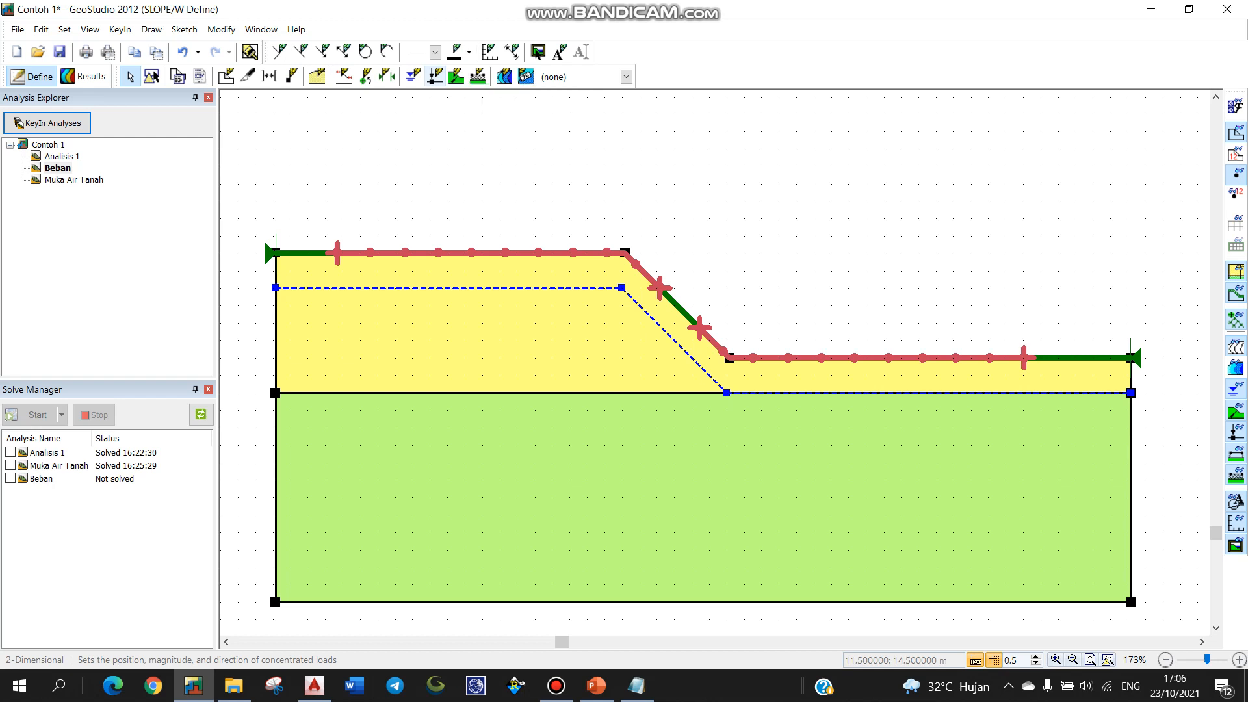
# Step: Place a 10 kN point load pointing straight down on the crest at 13.5, 11 m
pyautogui.click(436, 76)
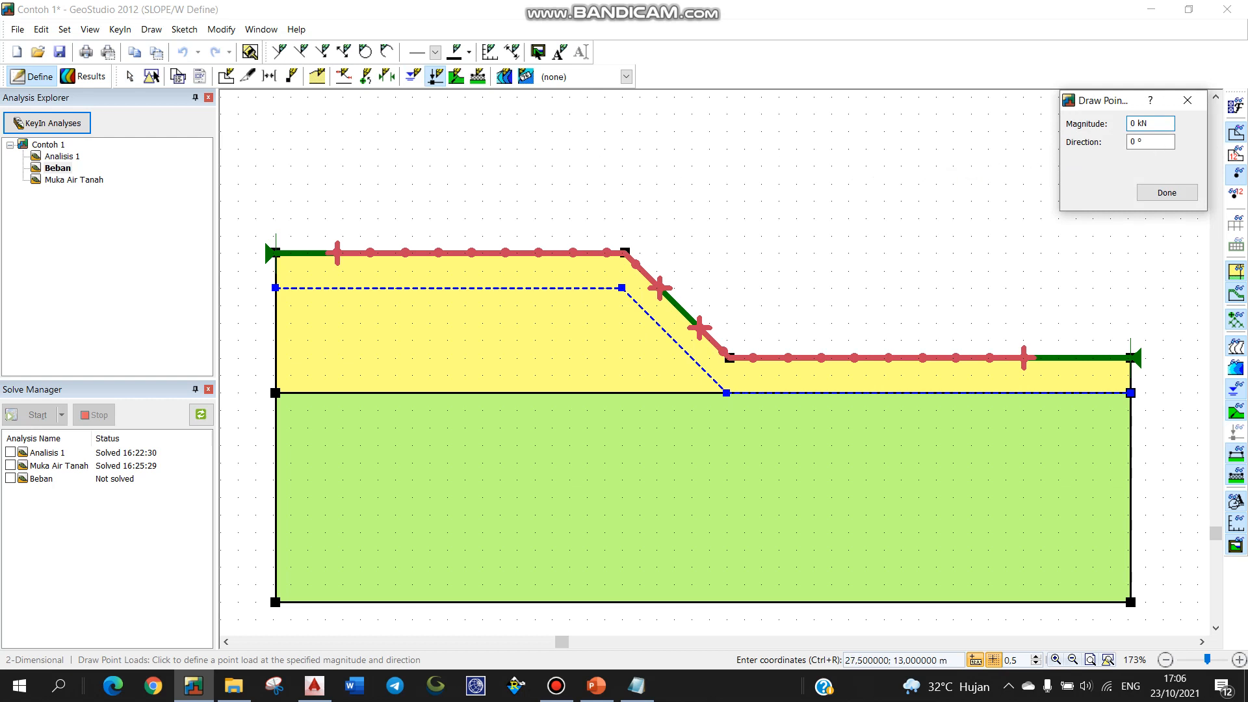
pyautogui.write('1')
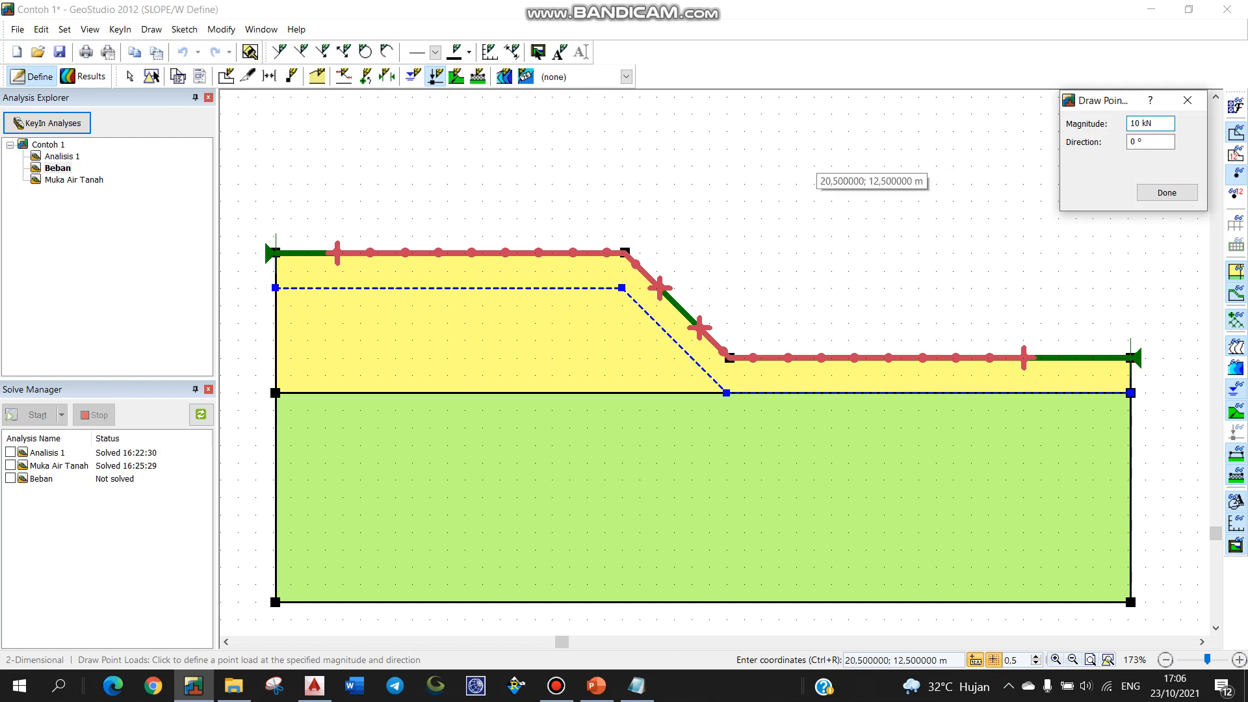
pyautogui.scroll(2, 599, 242)
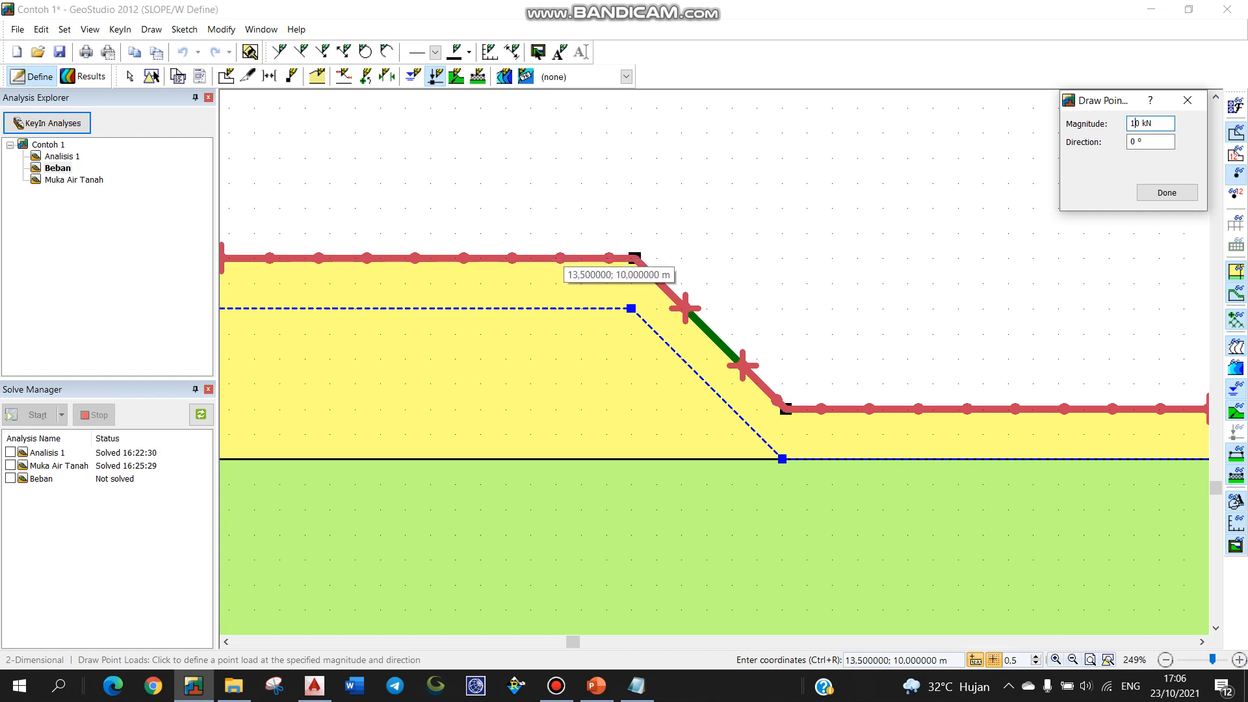
pyautogui.moveTo(557, 258); pyautogui.dragTo(557, 208)
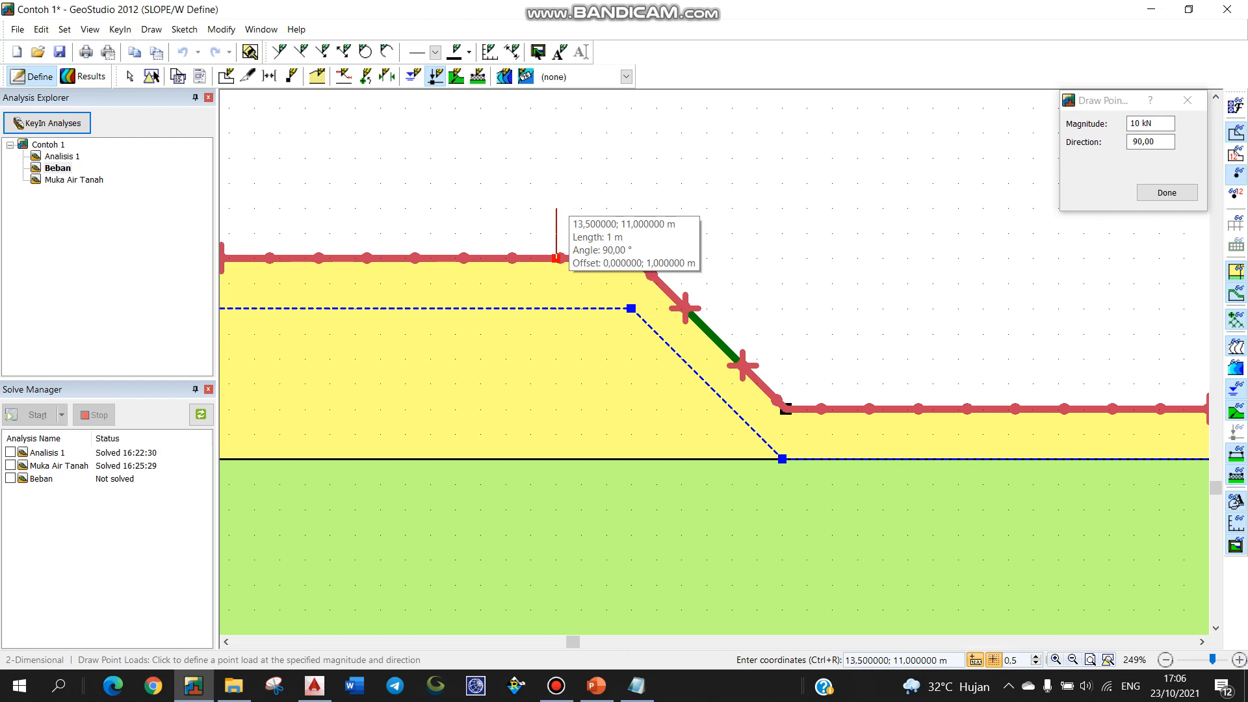
pyautogui.moveTo(556, 209); pyautogui.dragTo(557, 208)
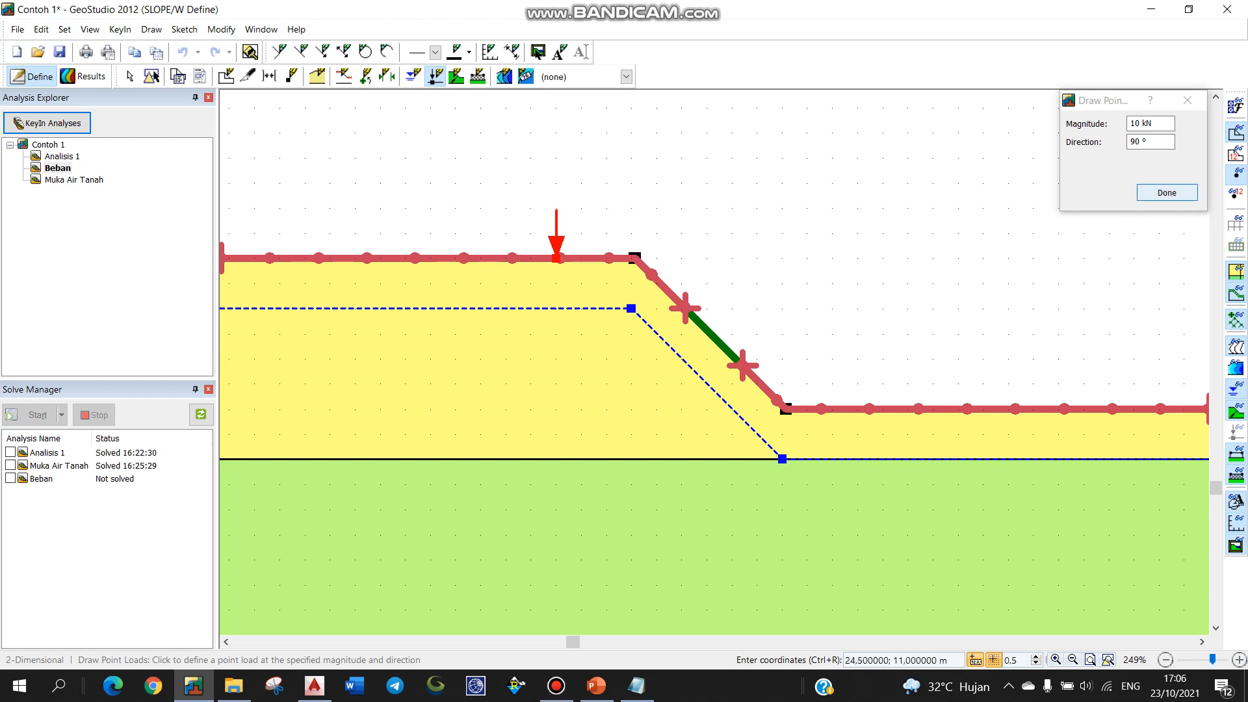
pyautogui.click(1167, 193)
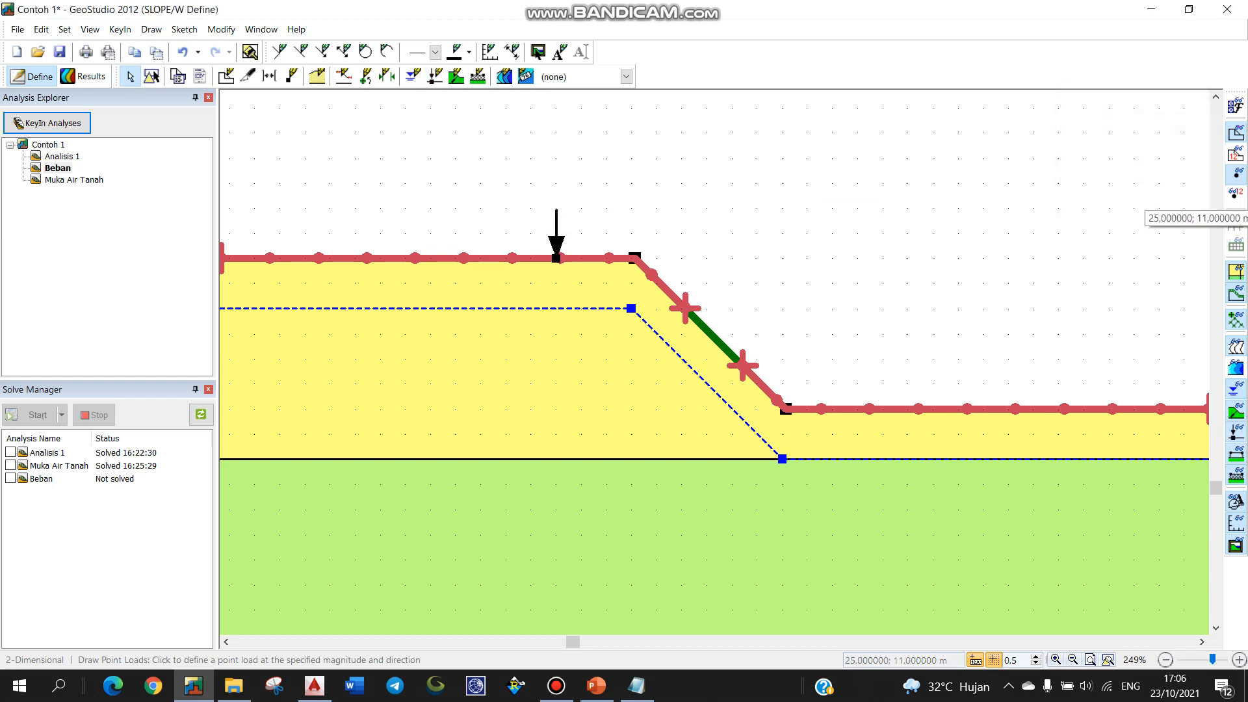
# Step: Tick the Beban analysis for solving in the Solve Manager
pyautogui.scroll(-2, 677, 221)
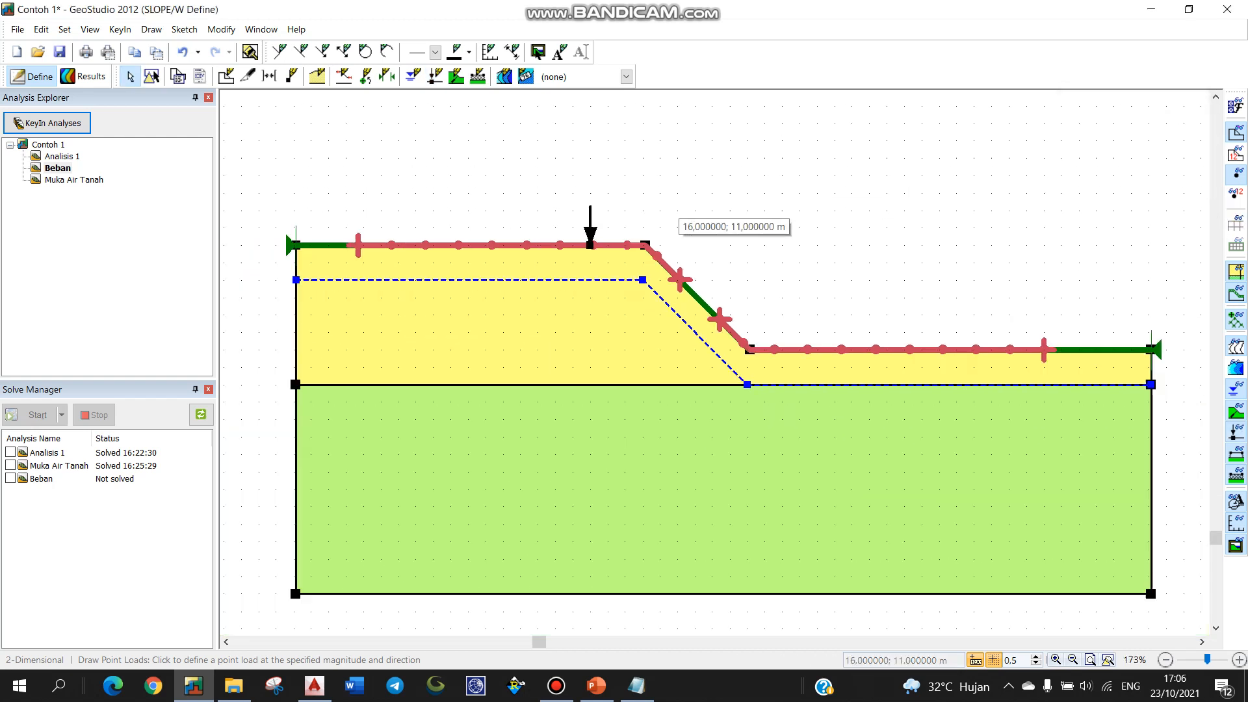
pyautogui.scroll(-1, 674, 214)
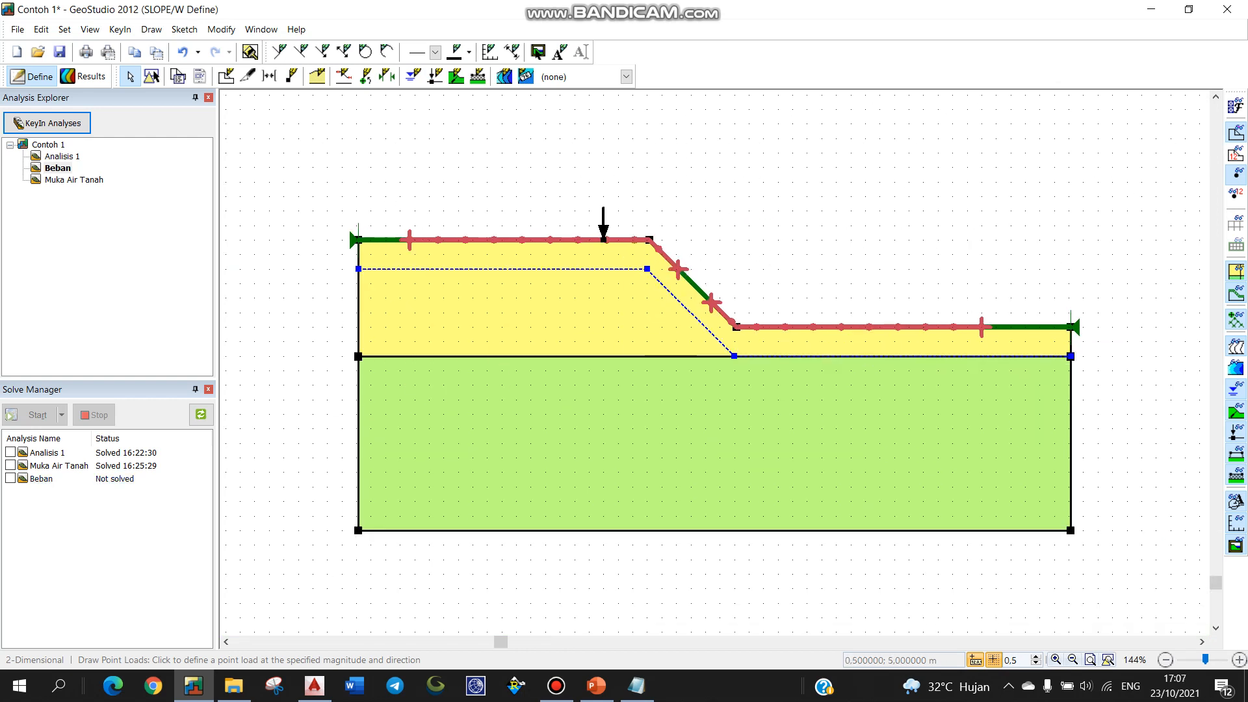
pyautogui.click(10, 478)
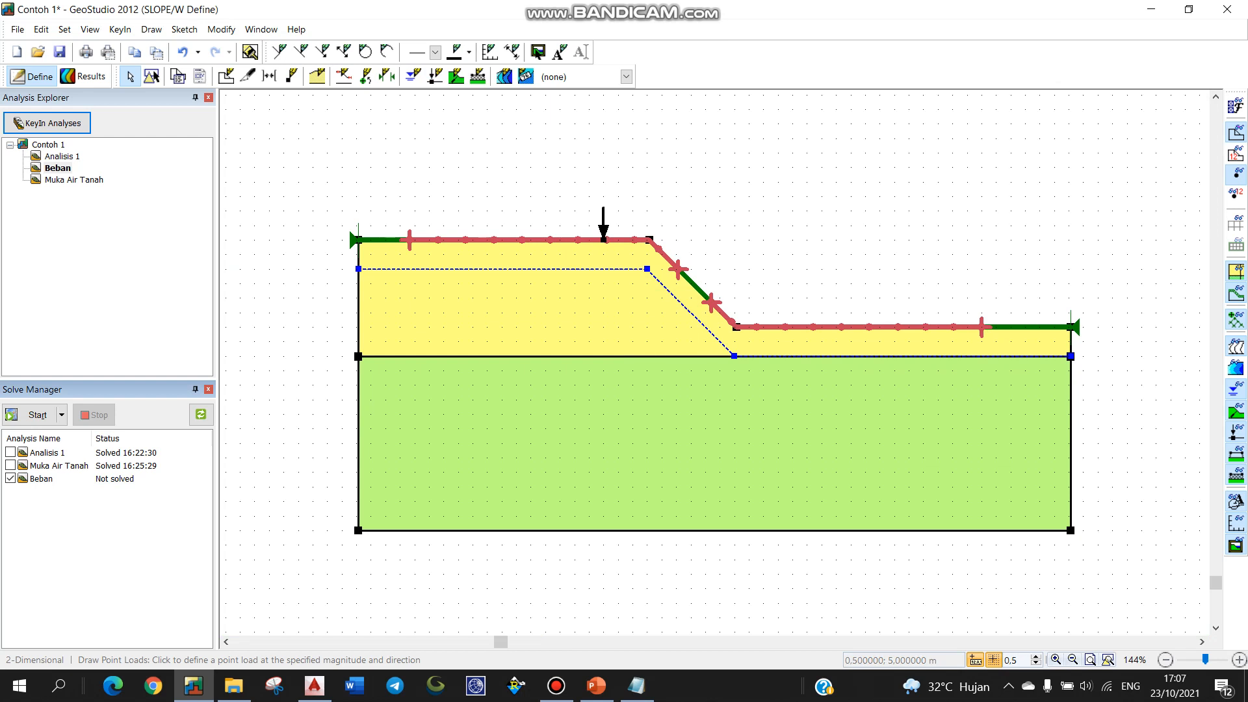
# Step: Solve Beban (FoS 1.280) and compare it against Muka Air Tanah's 1.282
pyautogui.click(37, 415)
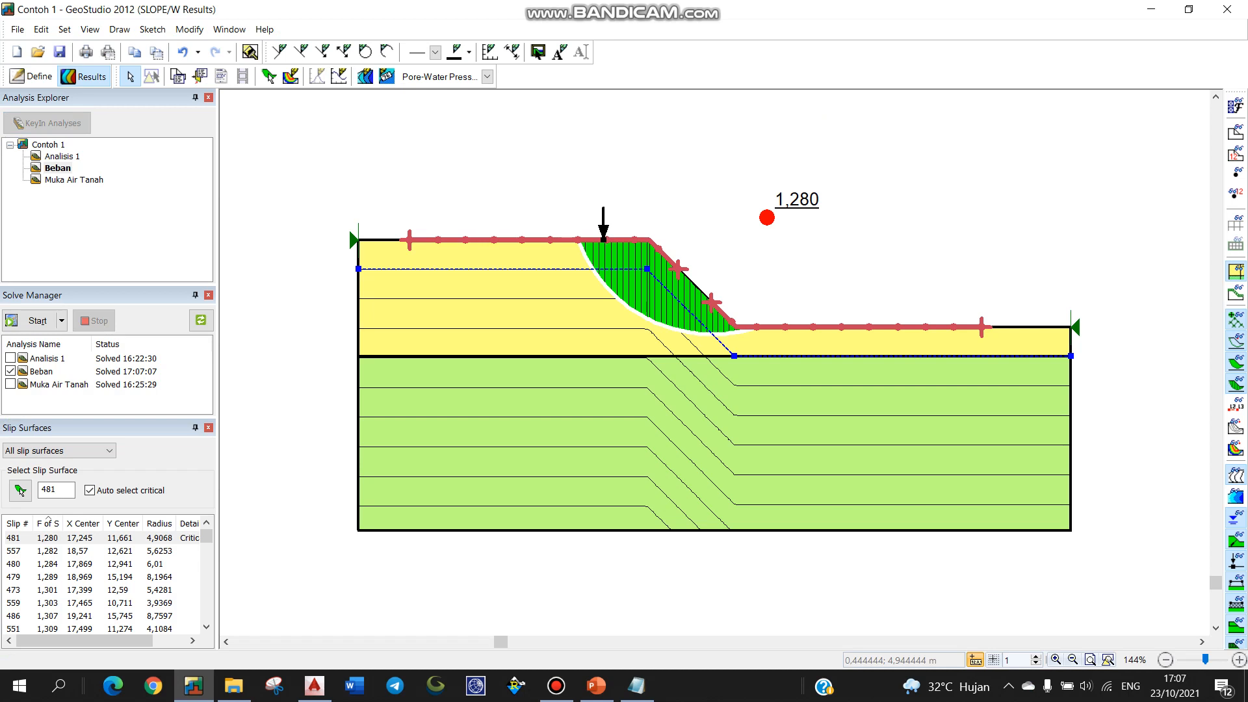
pyautogui.click(74, 180)
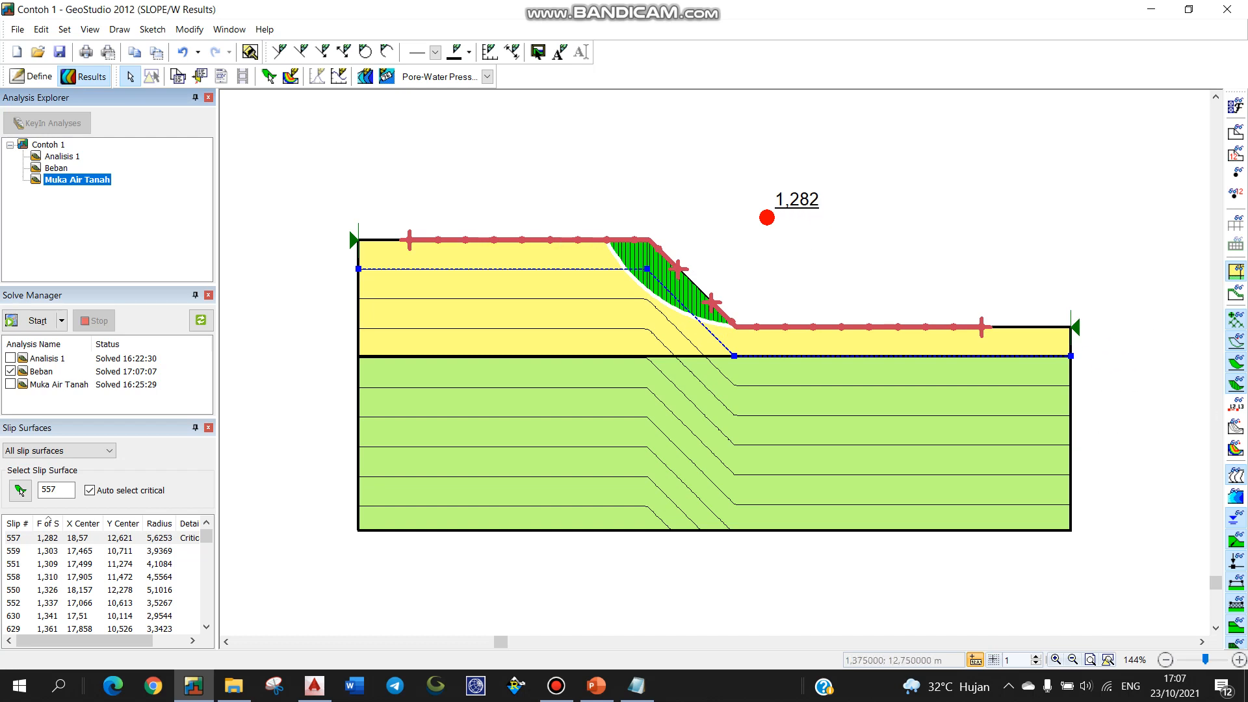
pyautogui.click(57, 169)
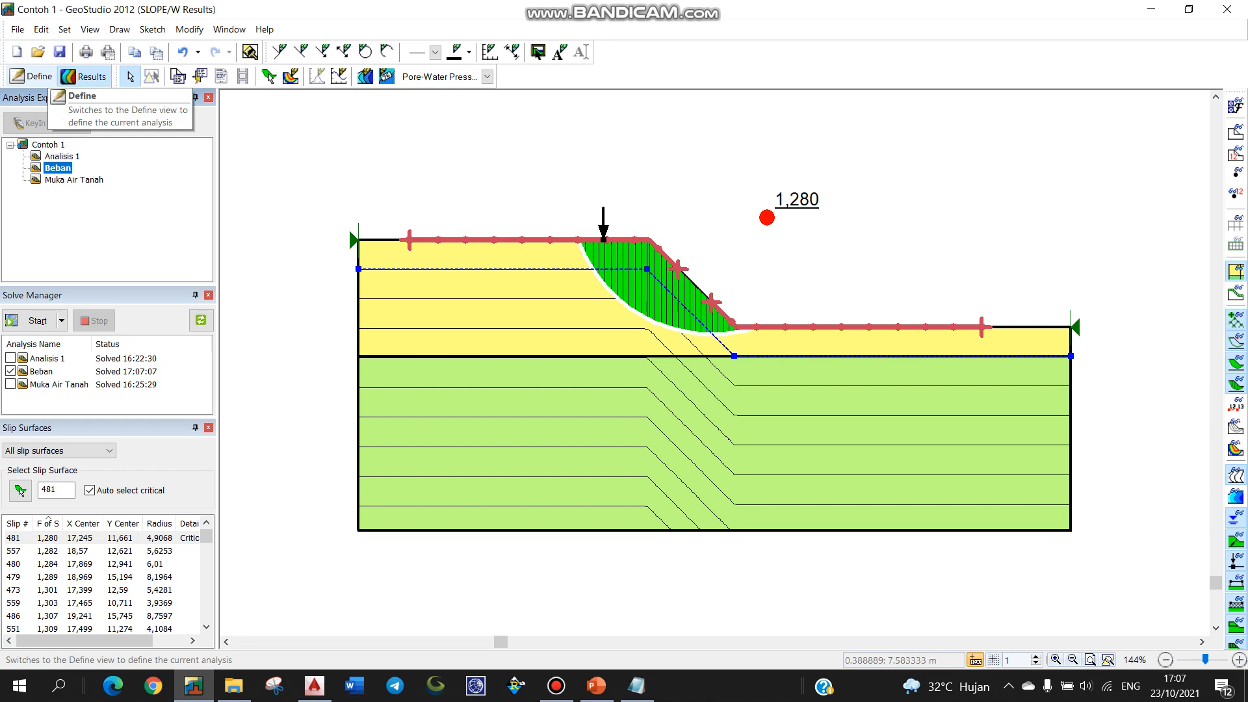
# Step: Set the surcharge load unit weight to 10 kN/m³
pyautogui.click(31, 76)
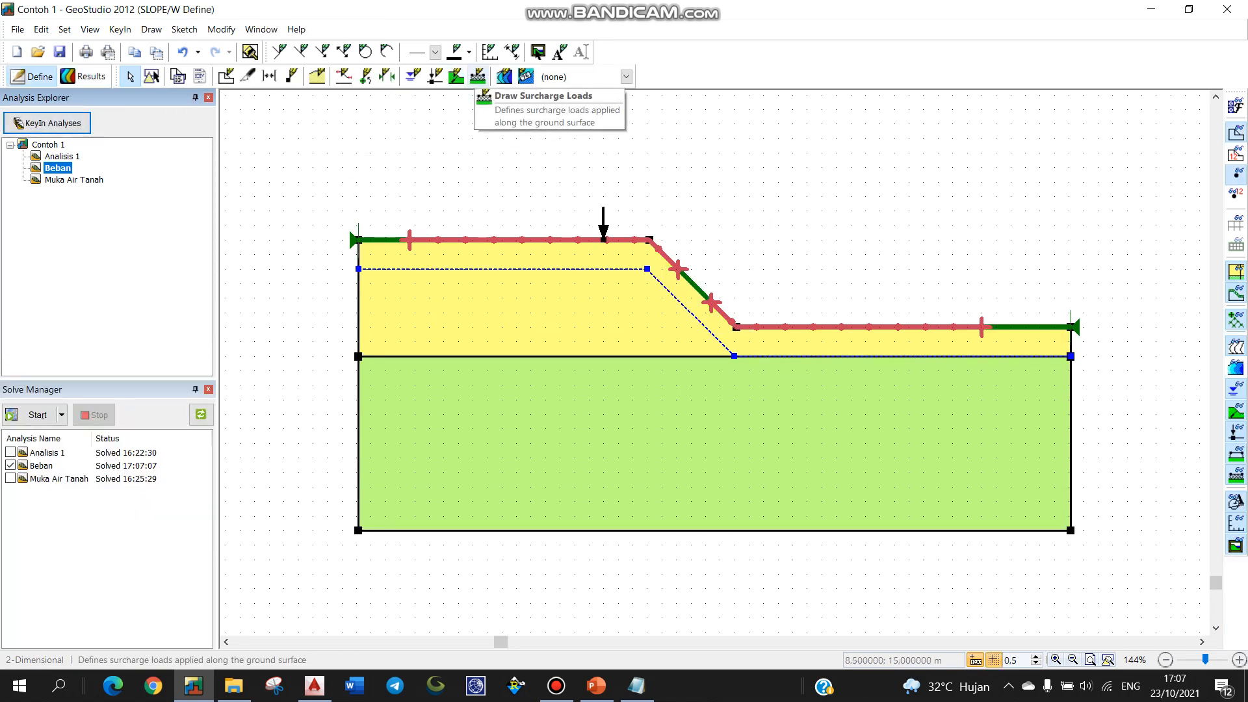
pyautogui.click(478, 76)
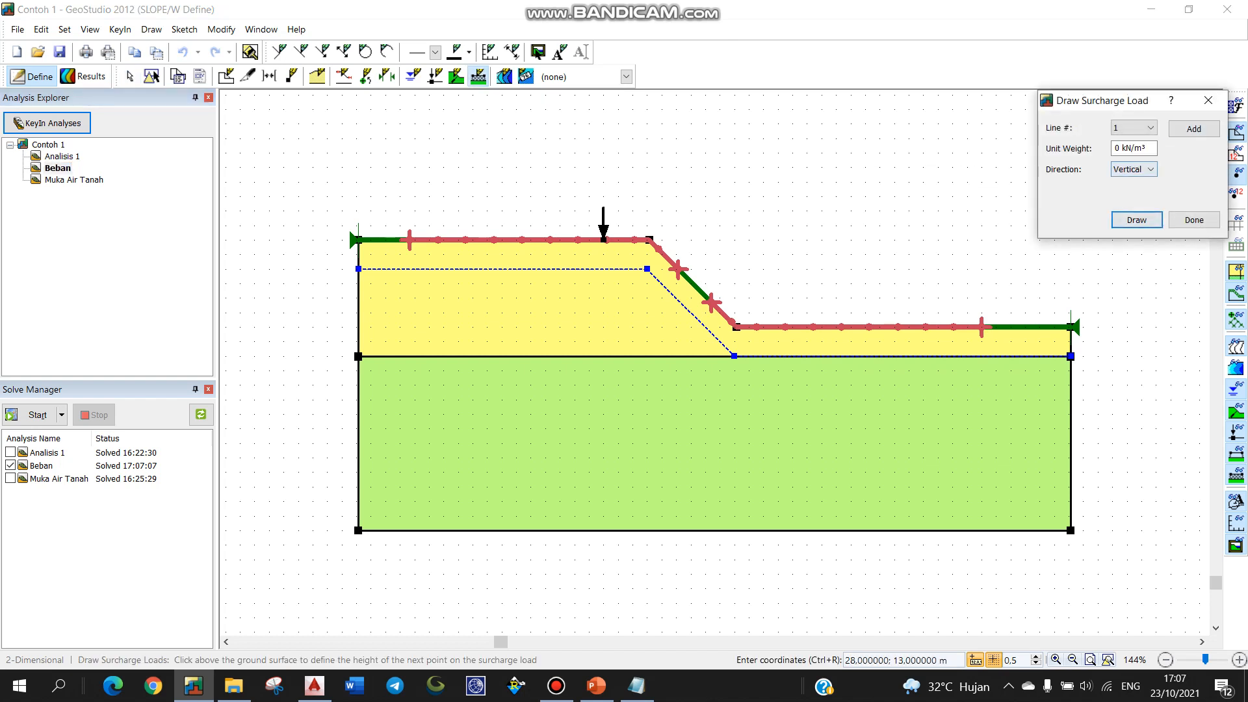
pyautogui.click(1117, 148)
pyautogui.write('1')
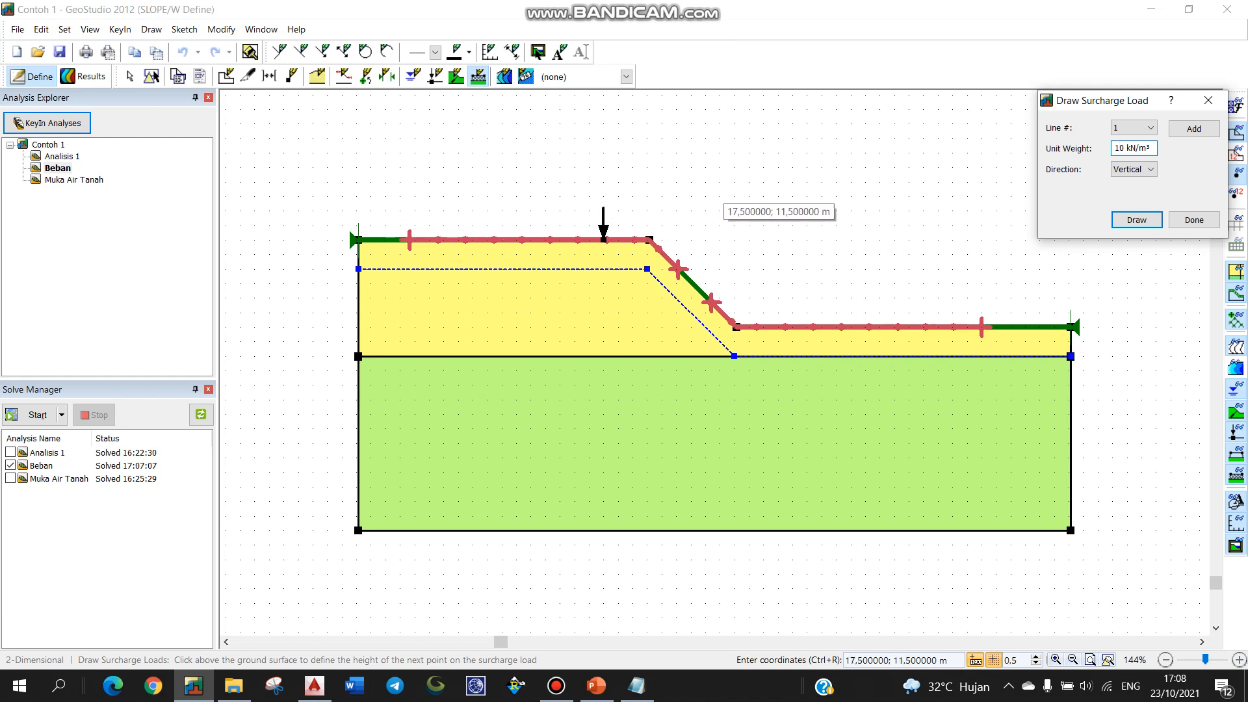
# Step: Draw a 1 m high surcharge on the crest from 9.5 to 12.5 m and re-solve Beban
pyautogui.click(1136, 220)
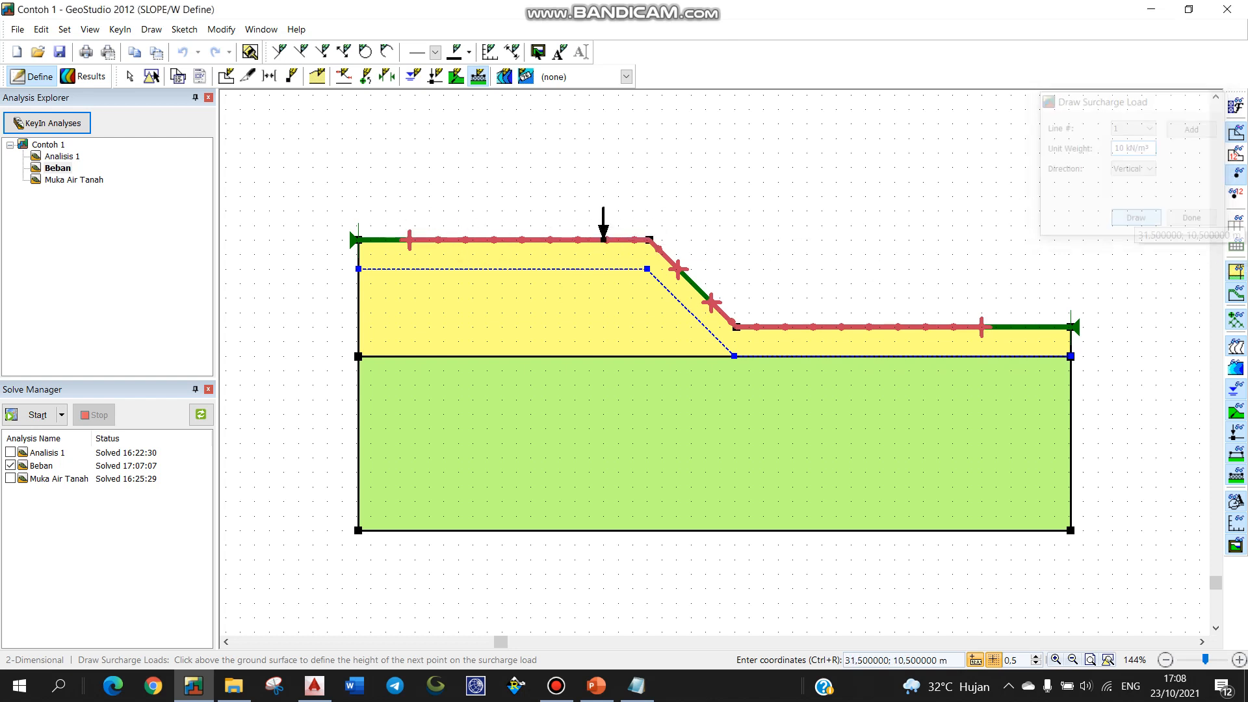
pyautogui.scroll(3, 603, 239)
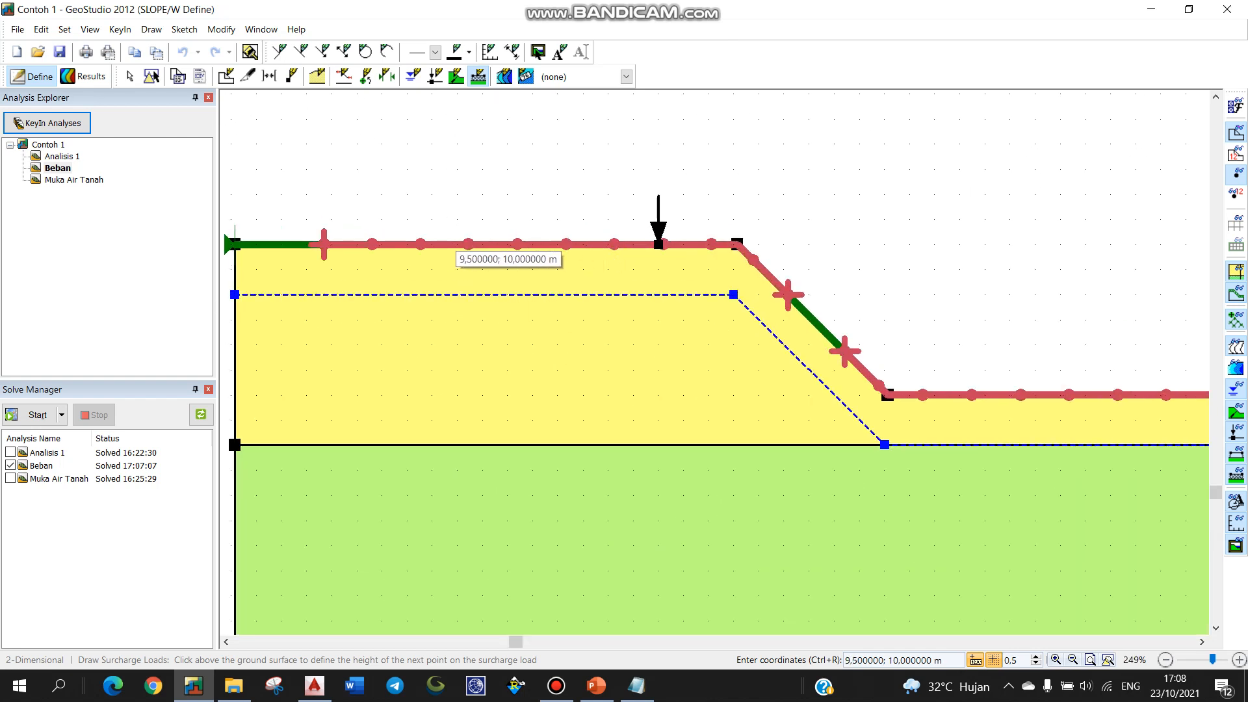
pyautogui.click(458, 245)
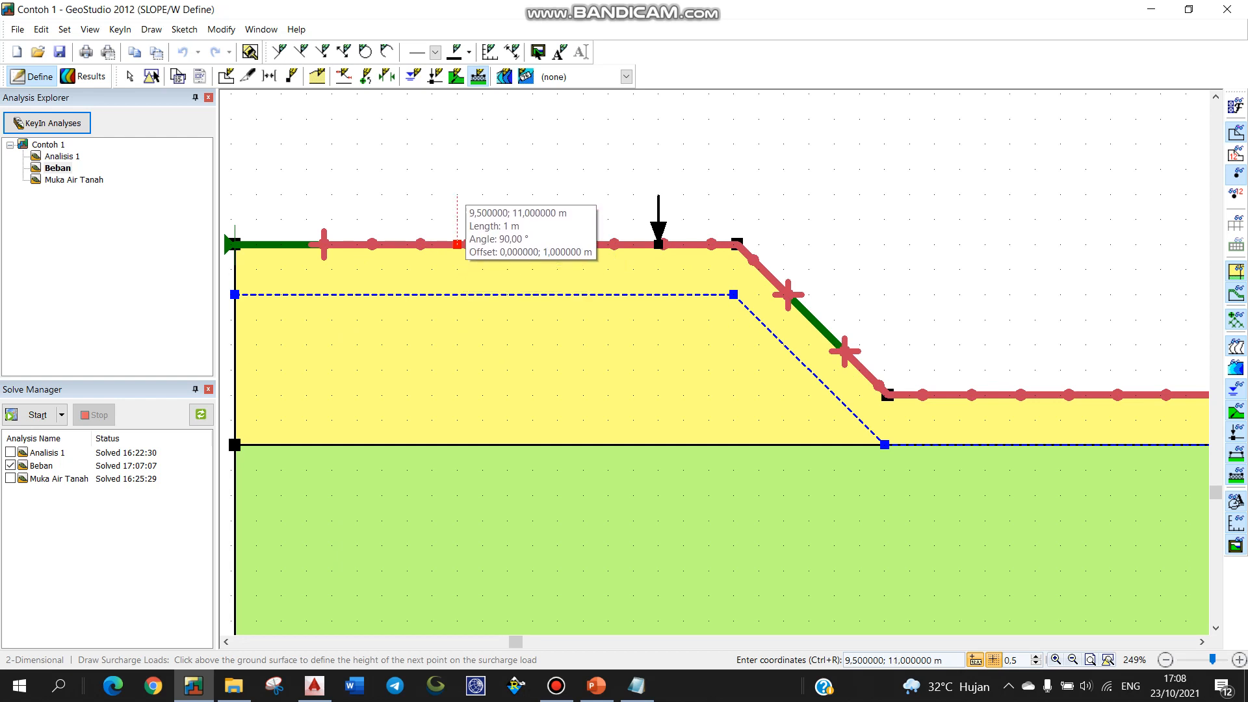
pyautogui.click(458, 194)
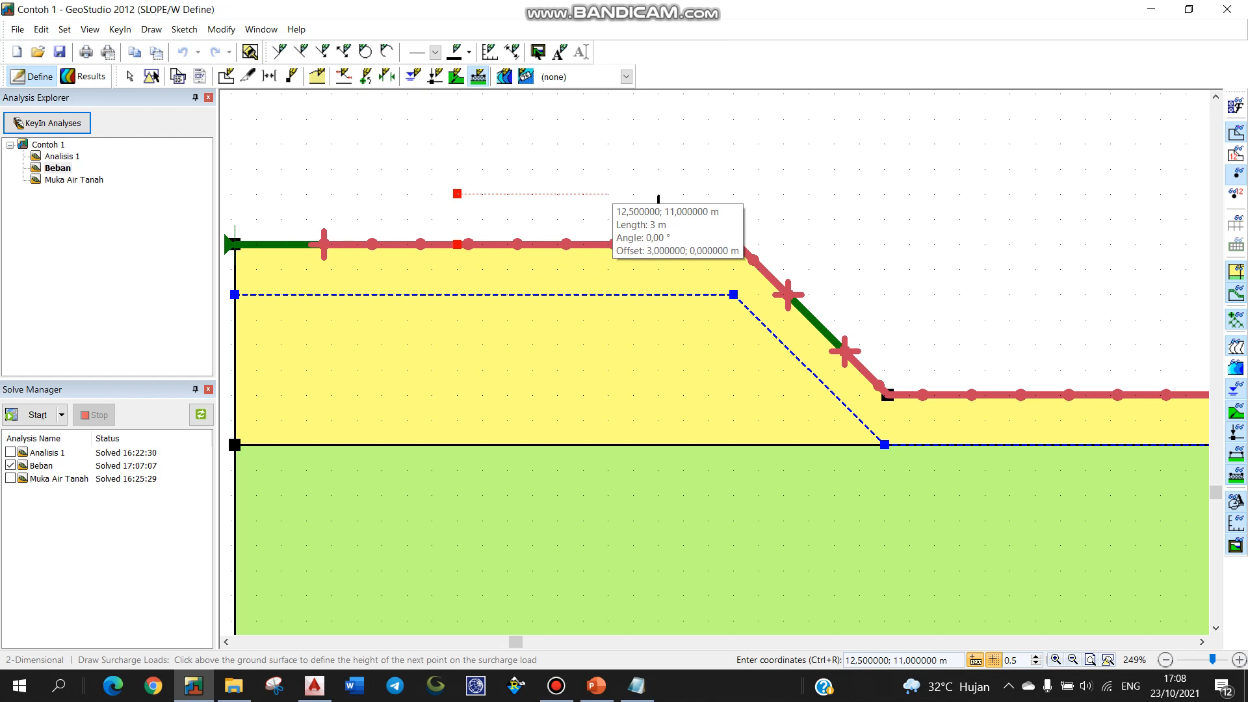
pyautogui.click(608, 194)
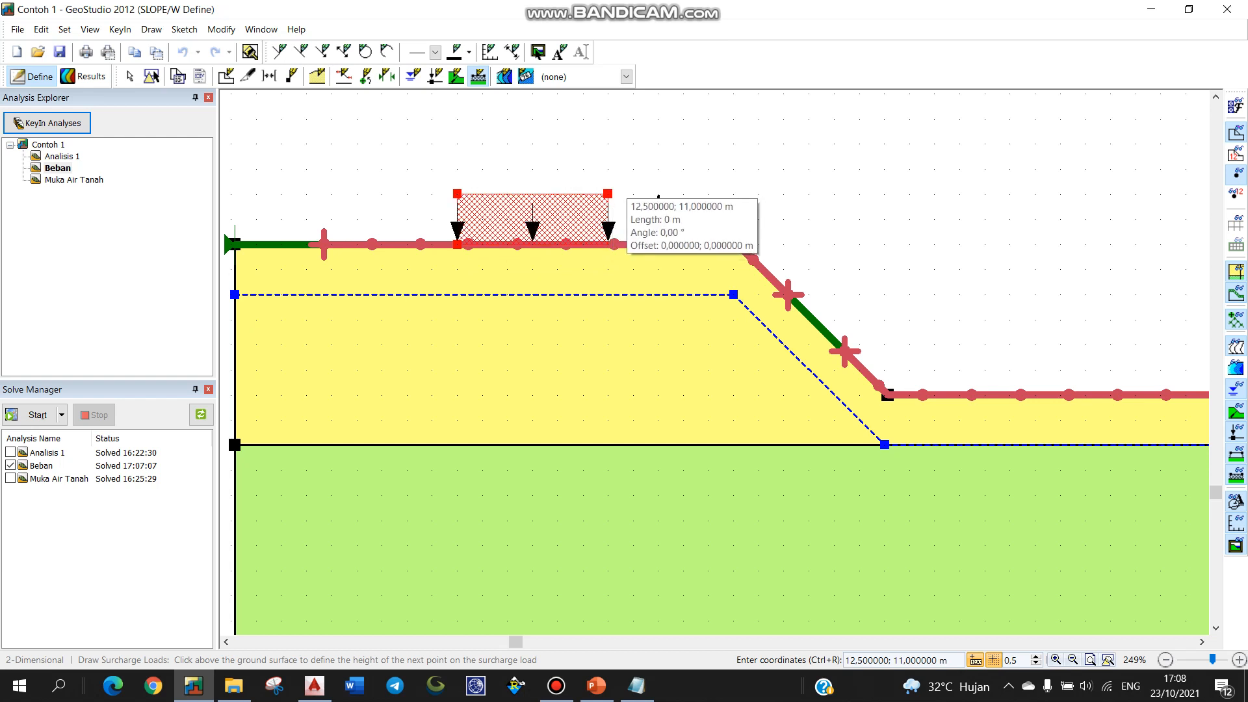
pyautogui.press('Escape')
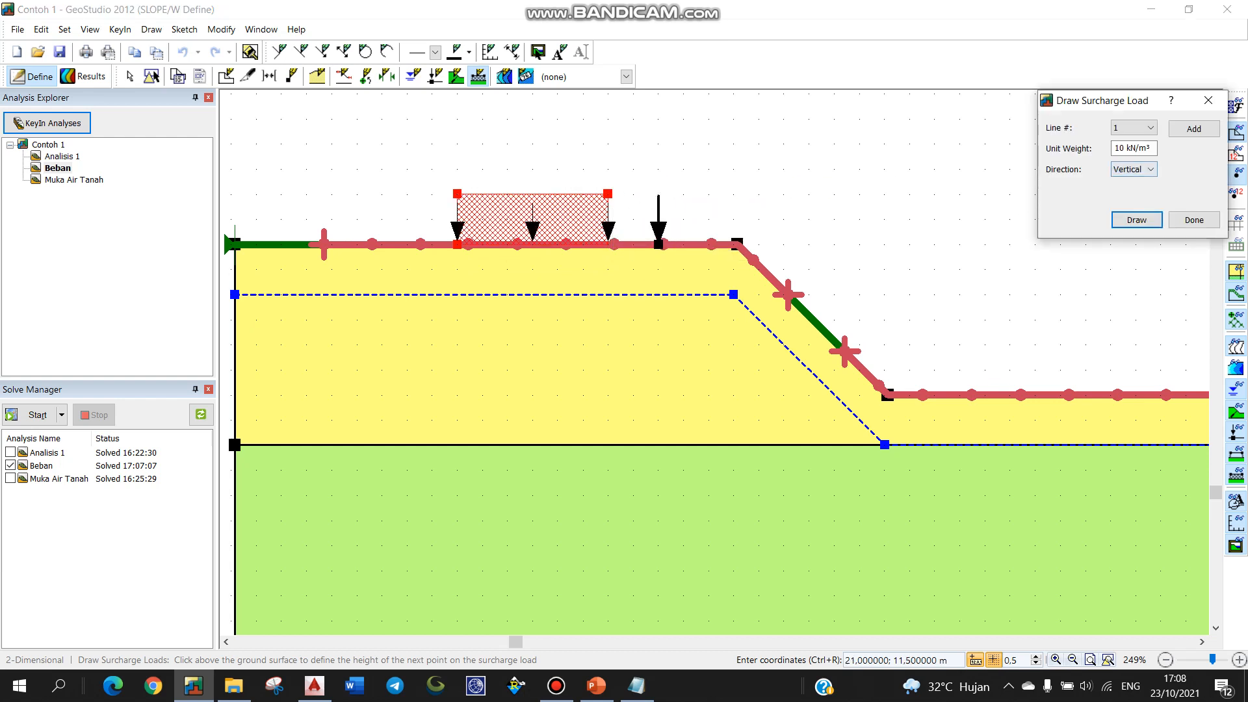
pyautogui.click(1194, 219)
pyautogui.scroll(-3, 608, 274)
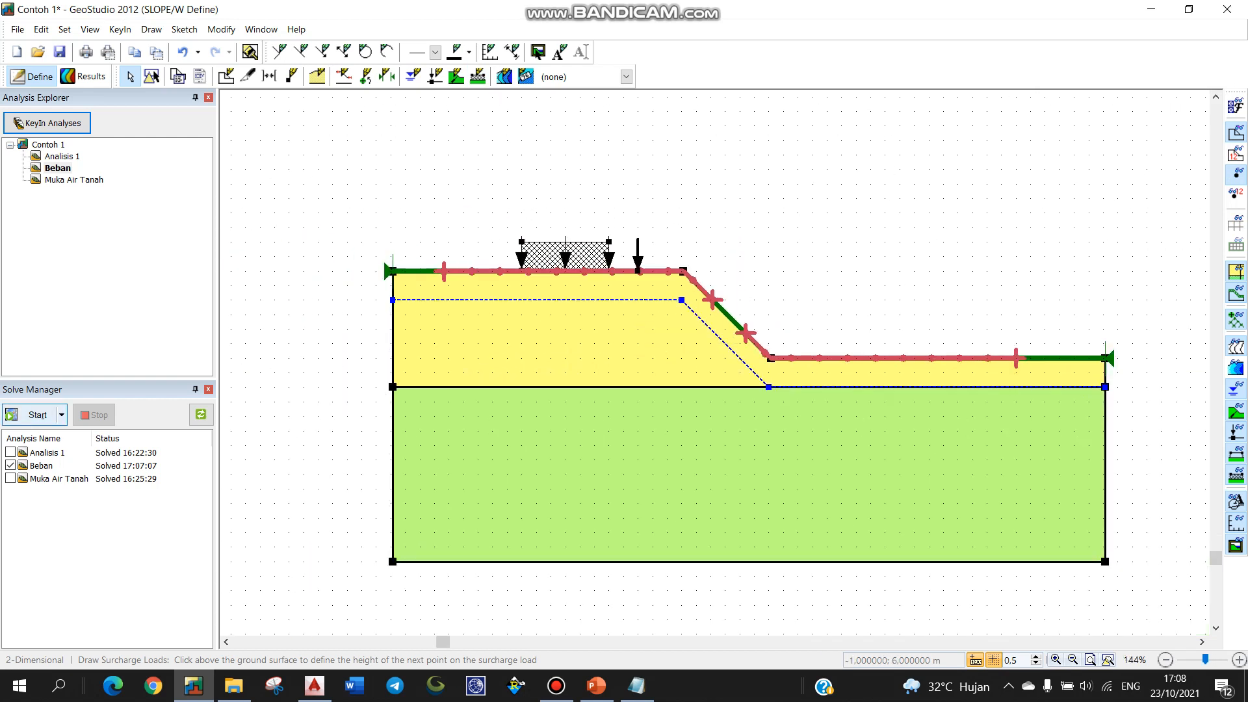
pyautogui.click(36, 414)
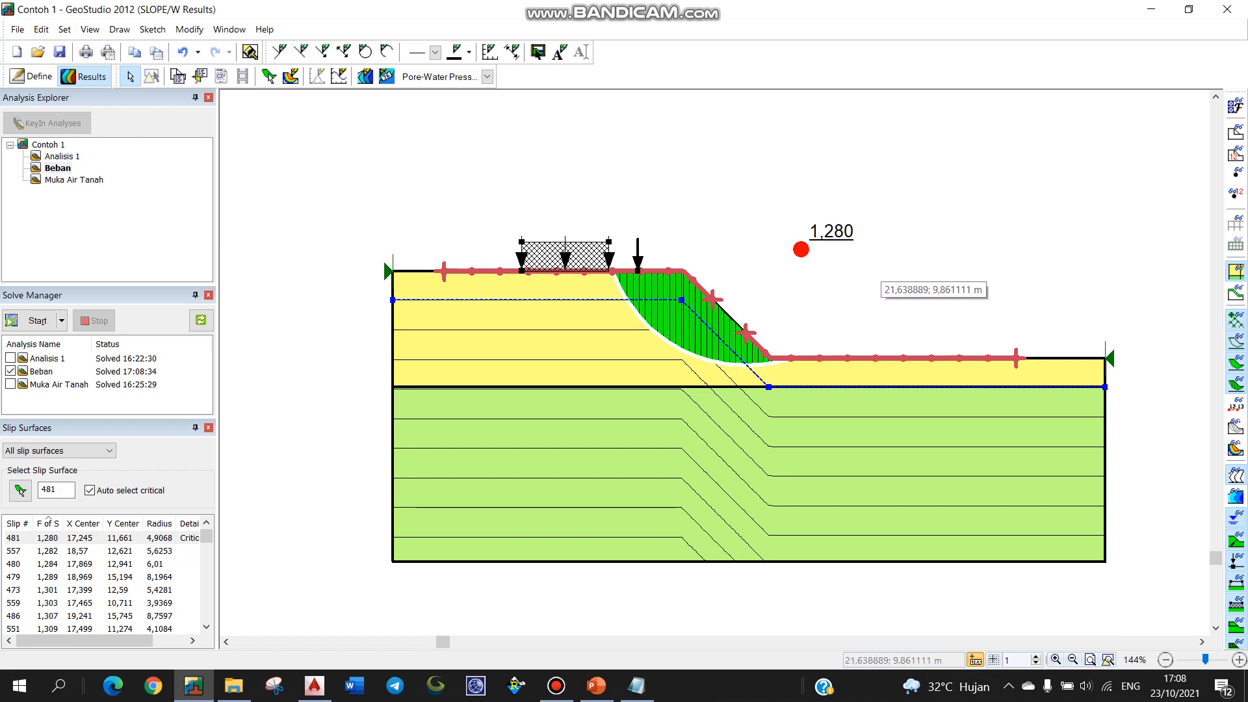
# Step: Review the re-solved Beban critical slip surface (FoS 1.280), then return to model definition
pyautogui.scroll(4, 712, 286)
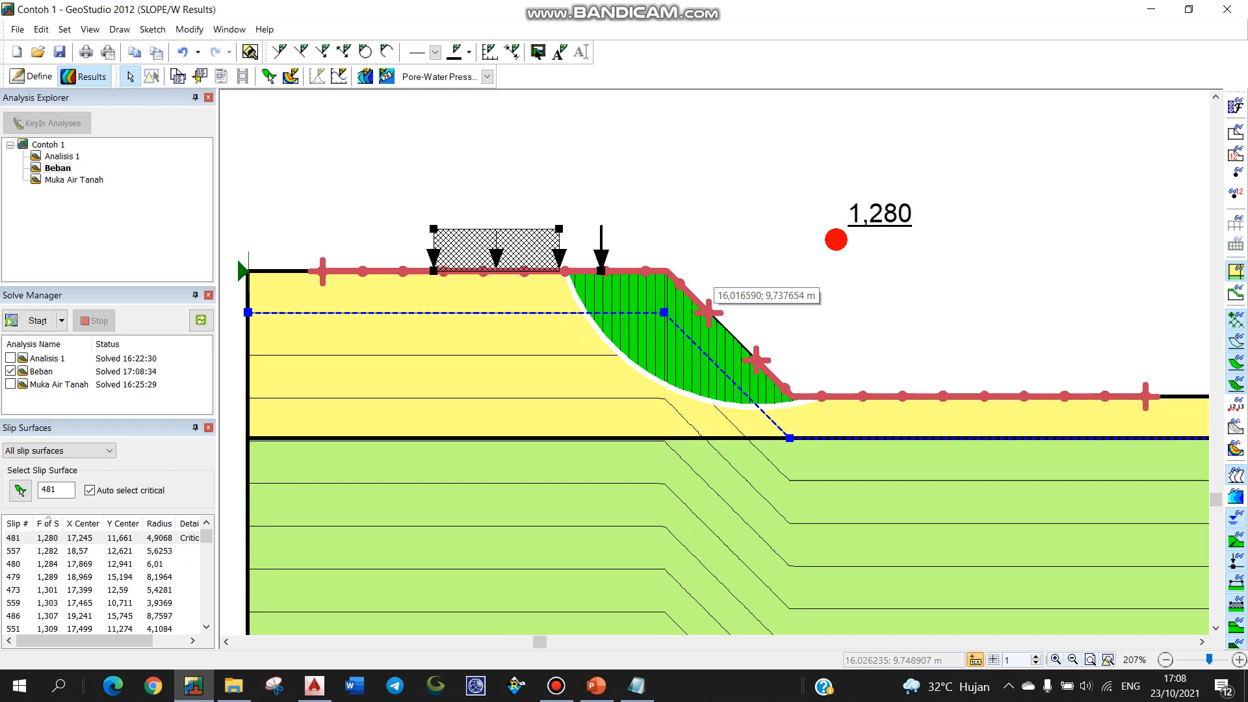
pyautogui.scroll(-2, 712, 289)
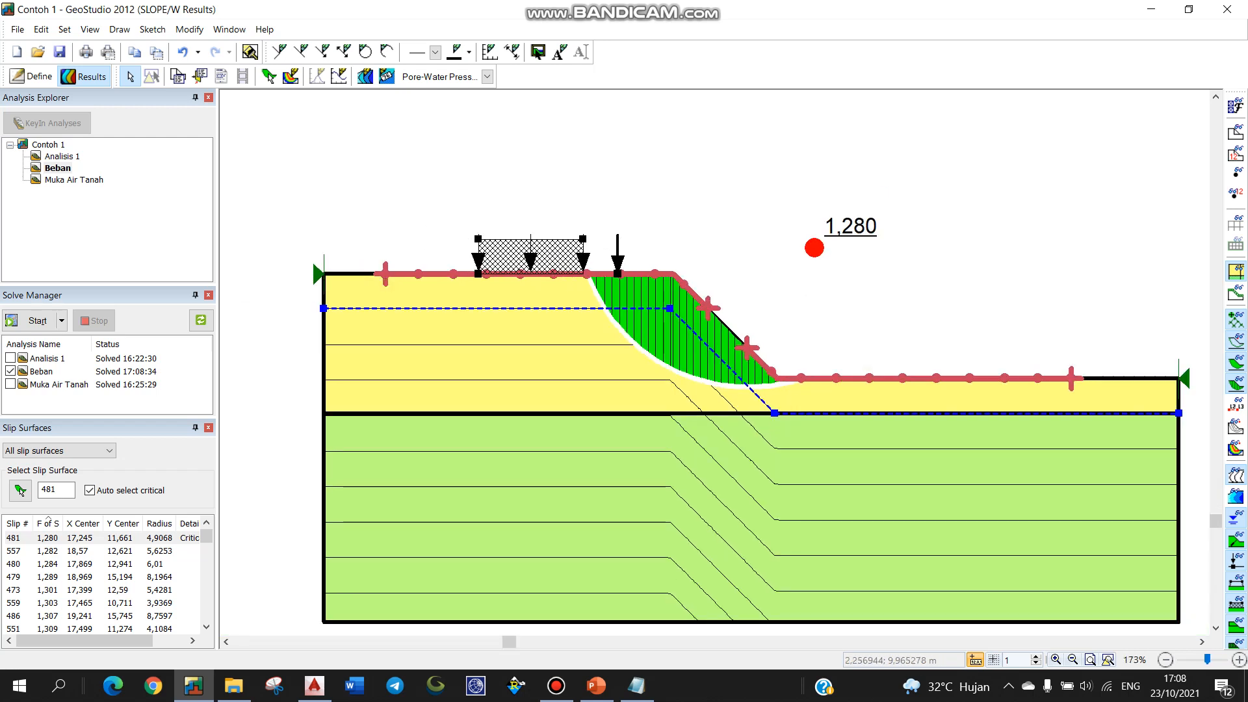
pyautogui.click(31, 76)
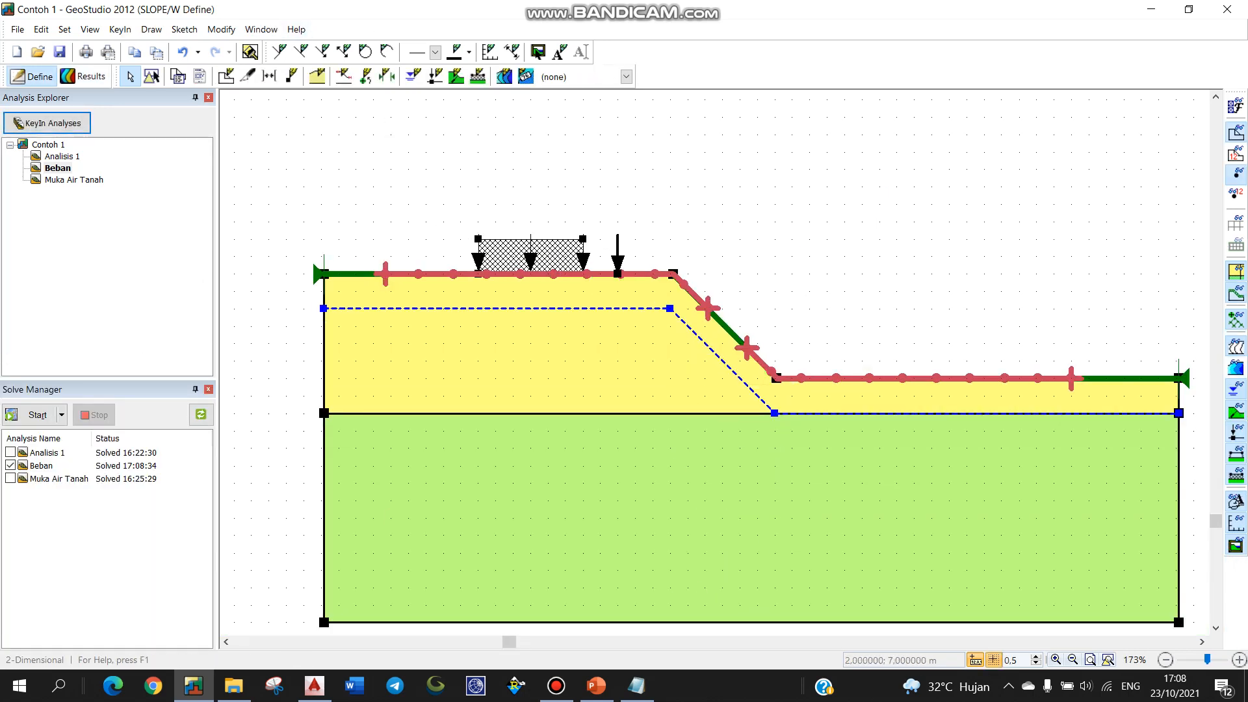
# Step: Delete both the crest point load and the surcharge load block
pyautogui.click(151, 76)
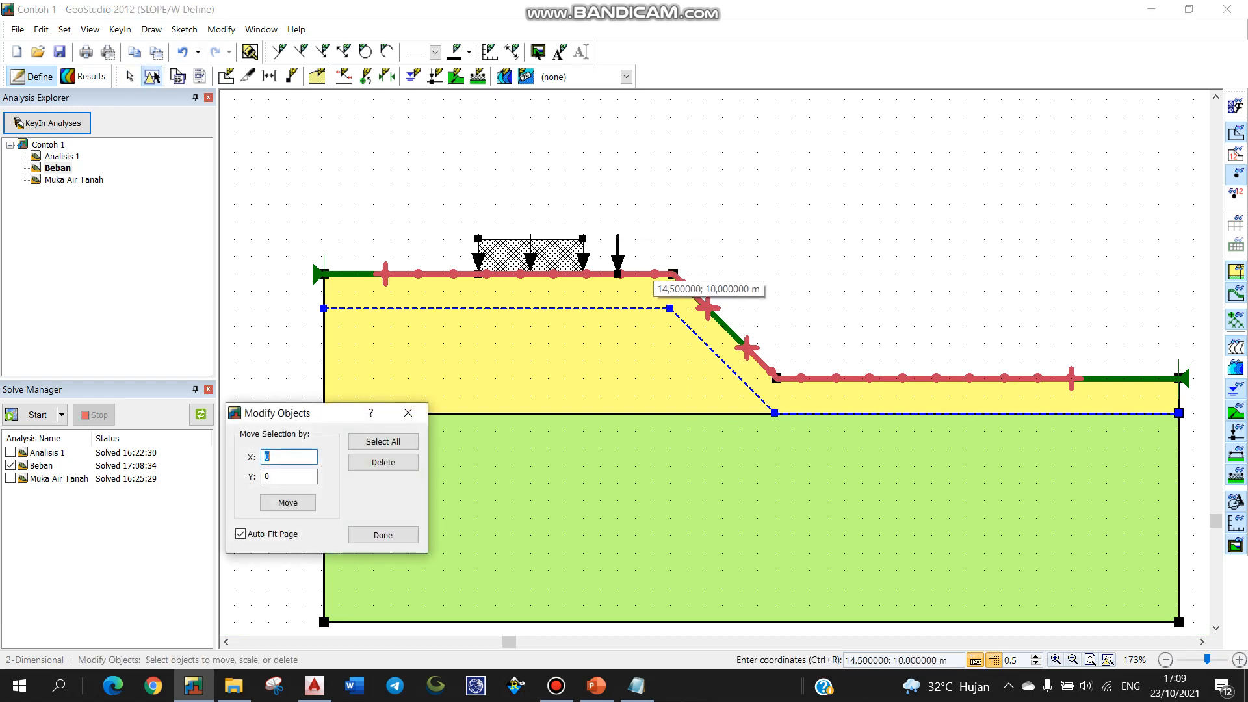
pyautogui.click(617, 274)
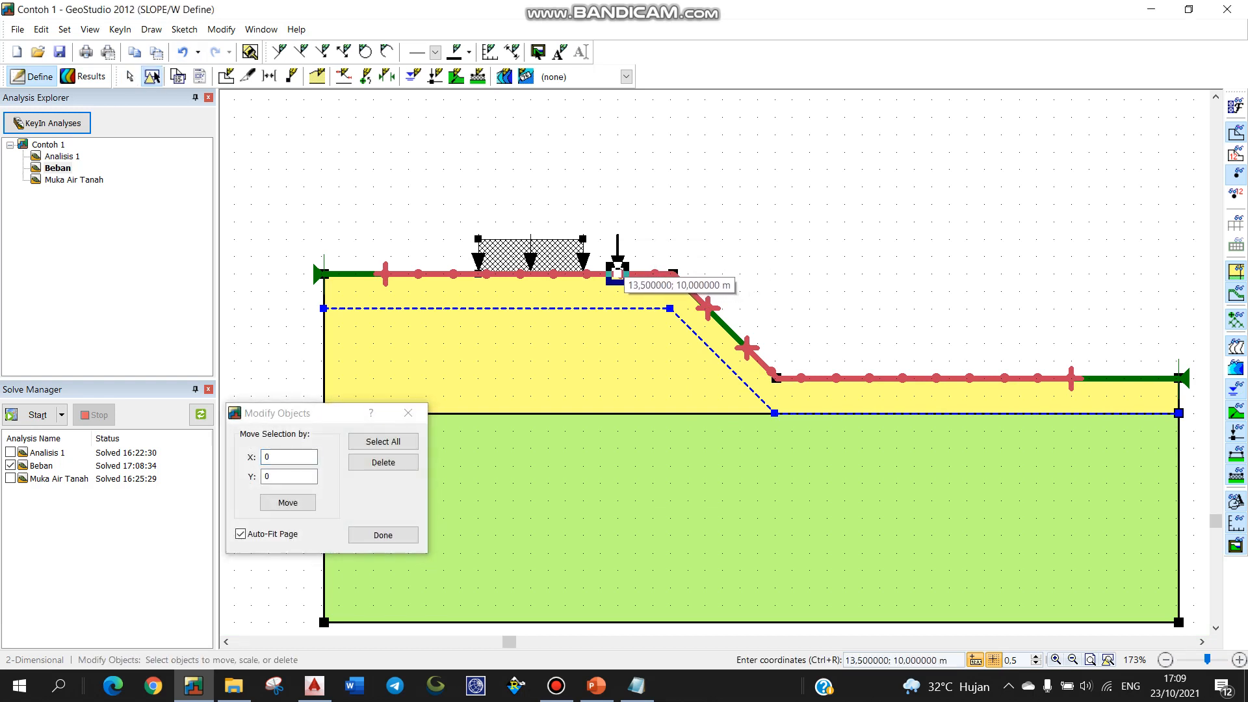
pyautogui.press('Delete')
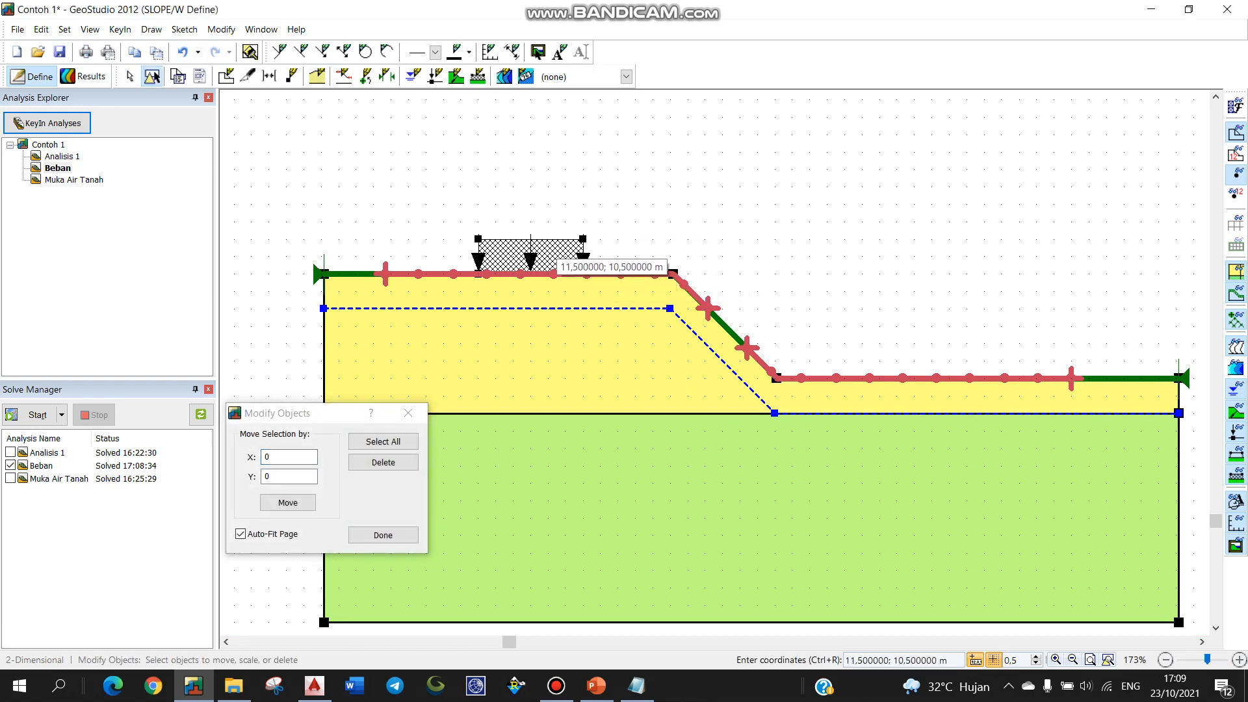
pyautogui.press('Delete')
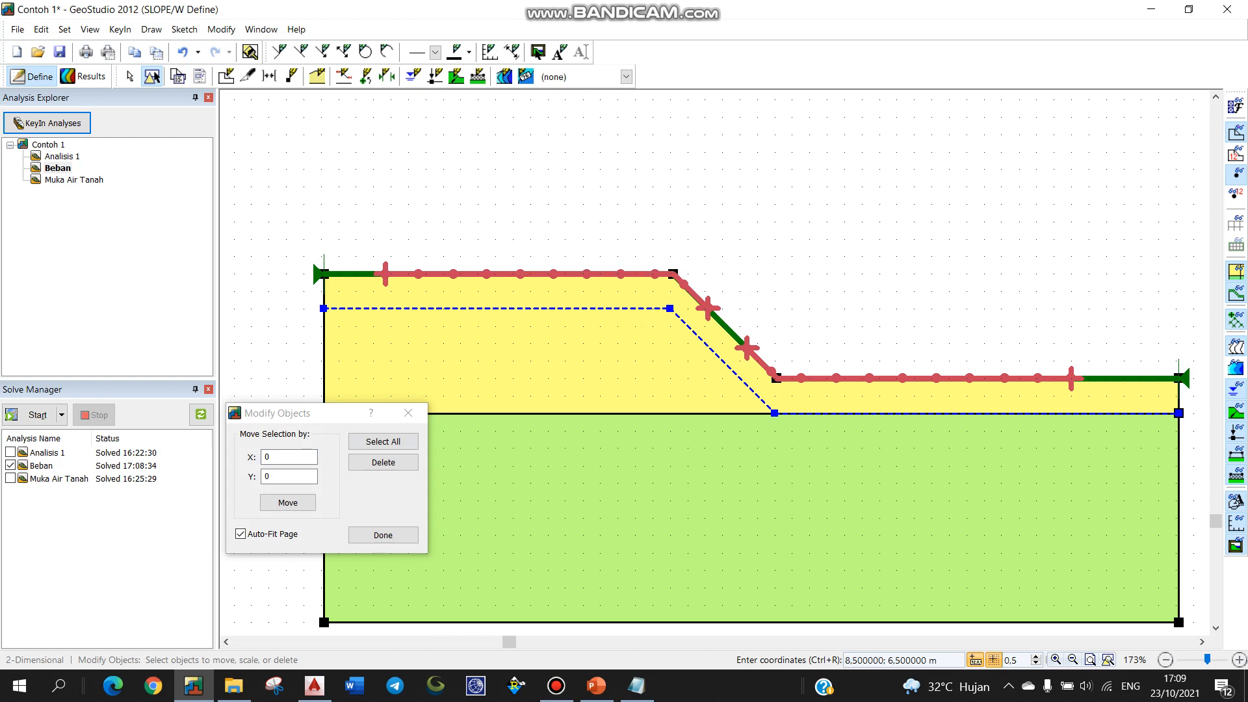
pyautogui.click(409, 413)
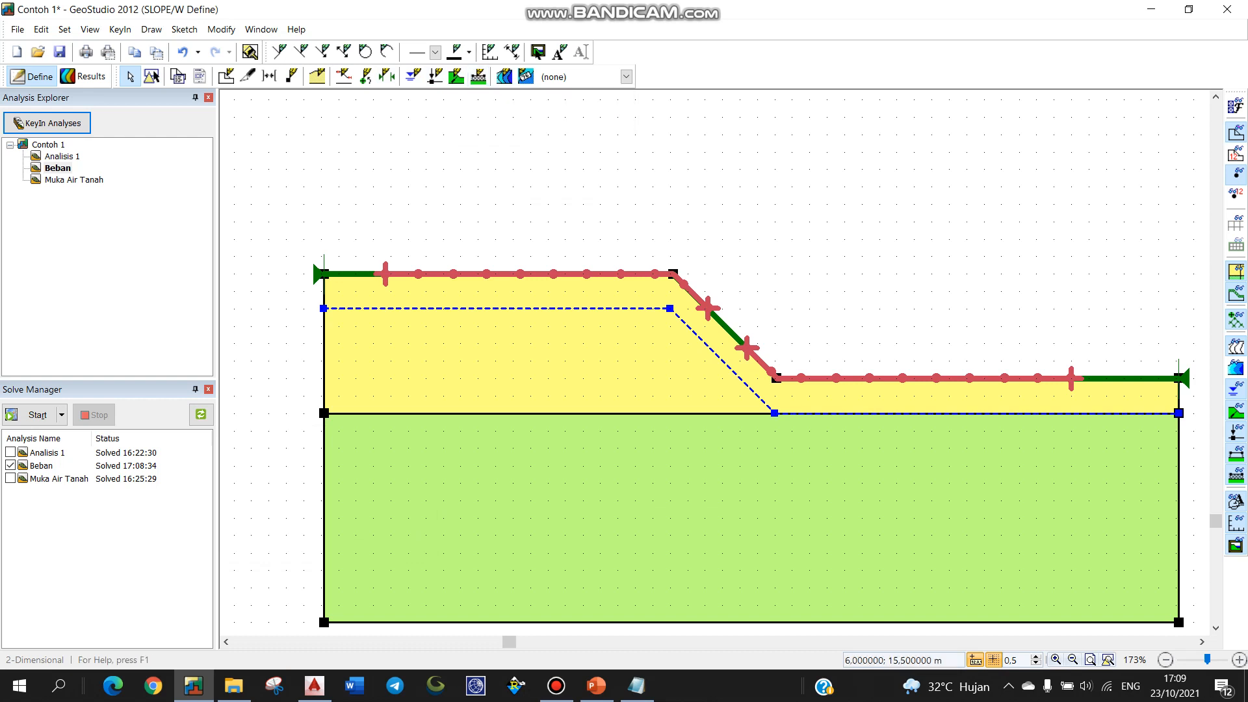
# Step: Add a new 1 m high surcharge block on the crest spanning 12.5 m to 15 m
pyautogui.click(478, 76)
pyautogui.click(1195, 128)
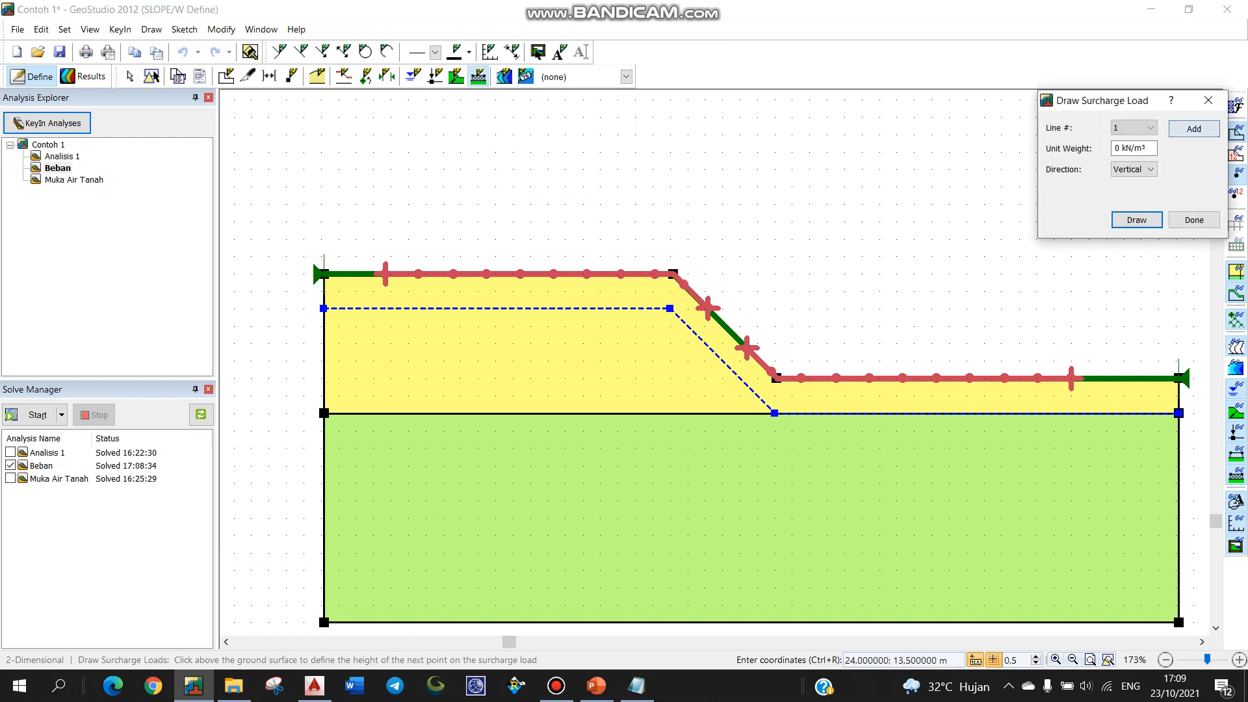
pyautogui.click(1138, 219)
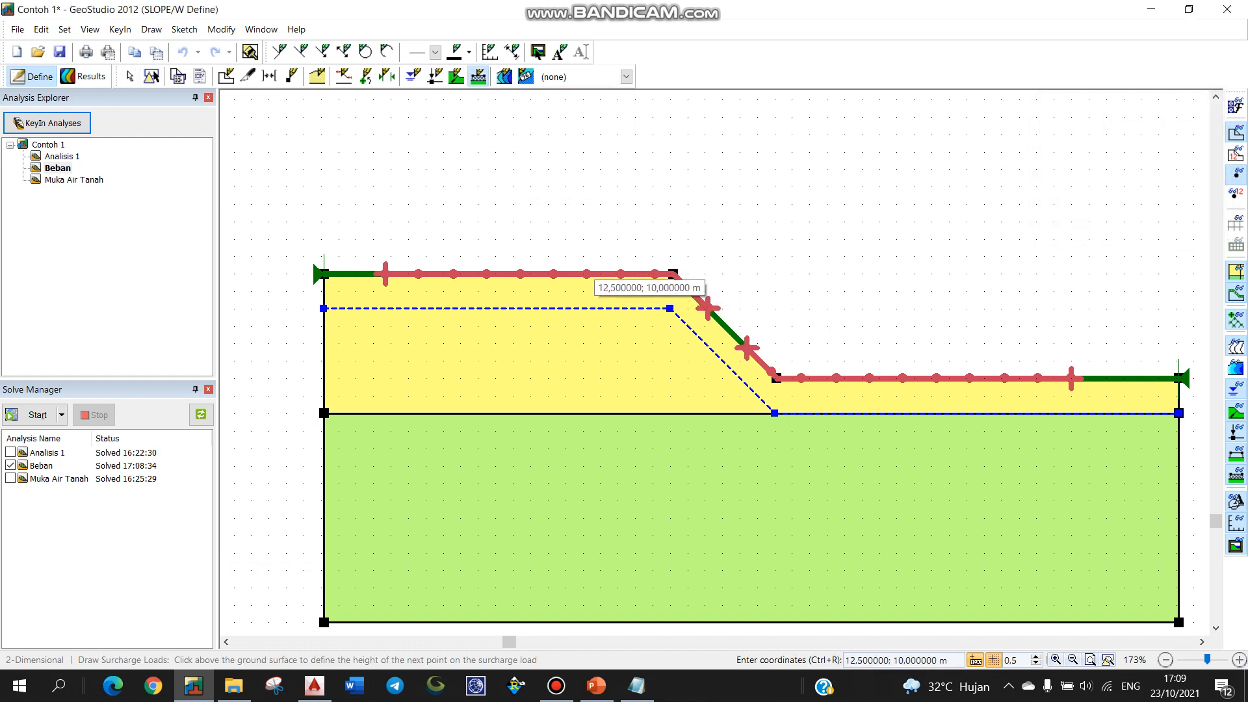
pyautogui.click(583, 274)
pyautogui.click(583, 239)
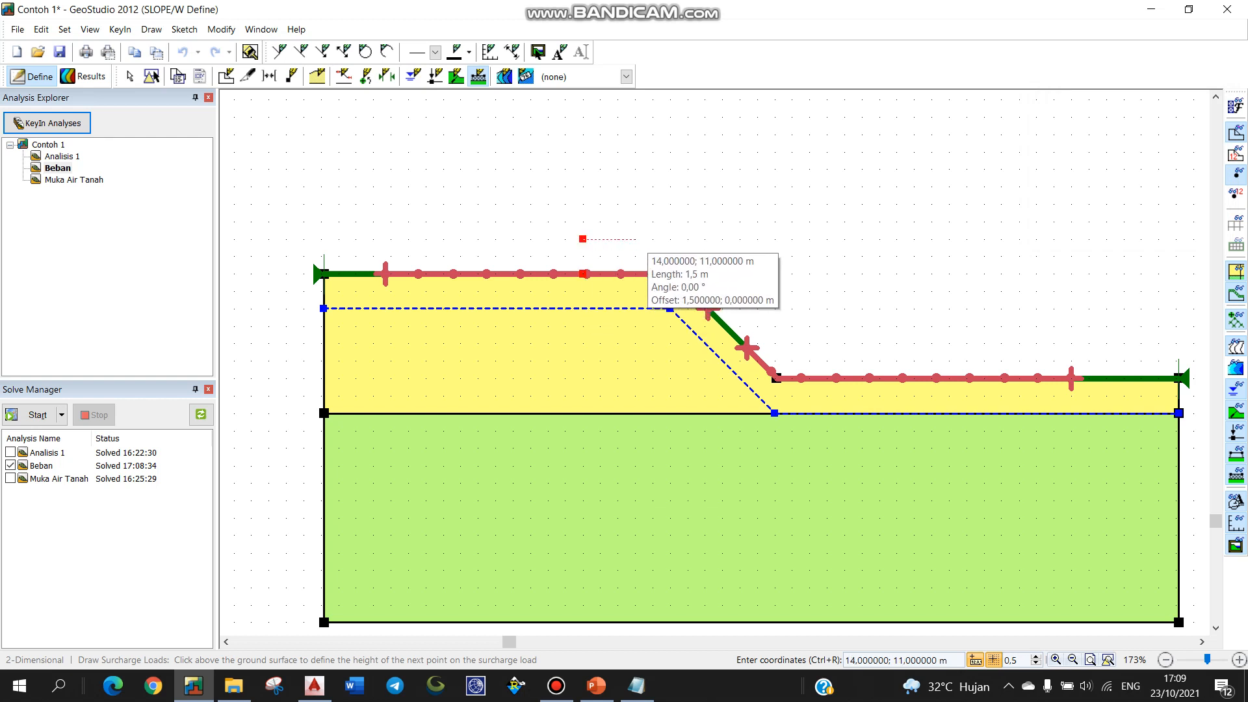
pyautogui.click(670, 239)
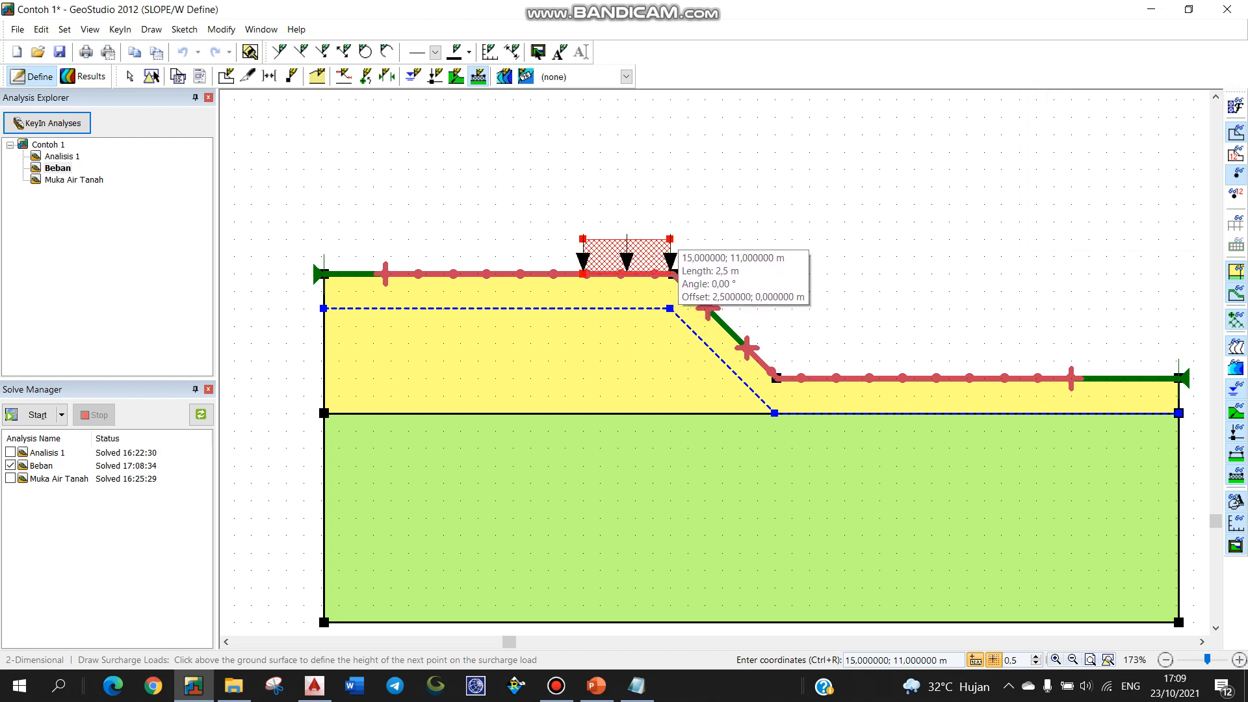
pyautogui.rightClick(671, 240)
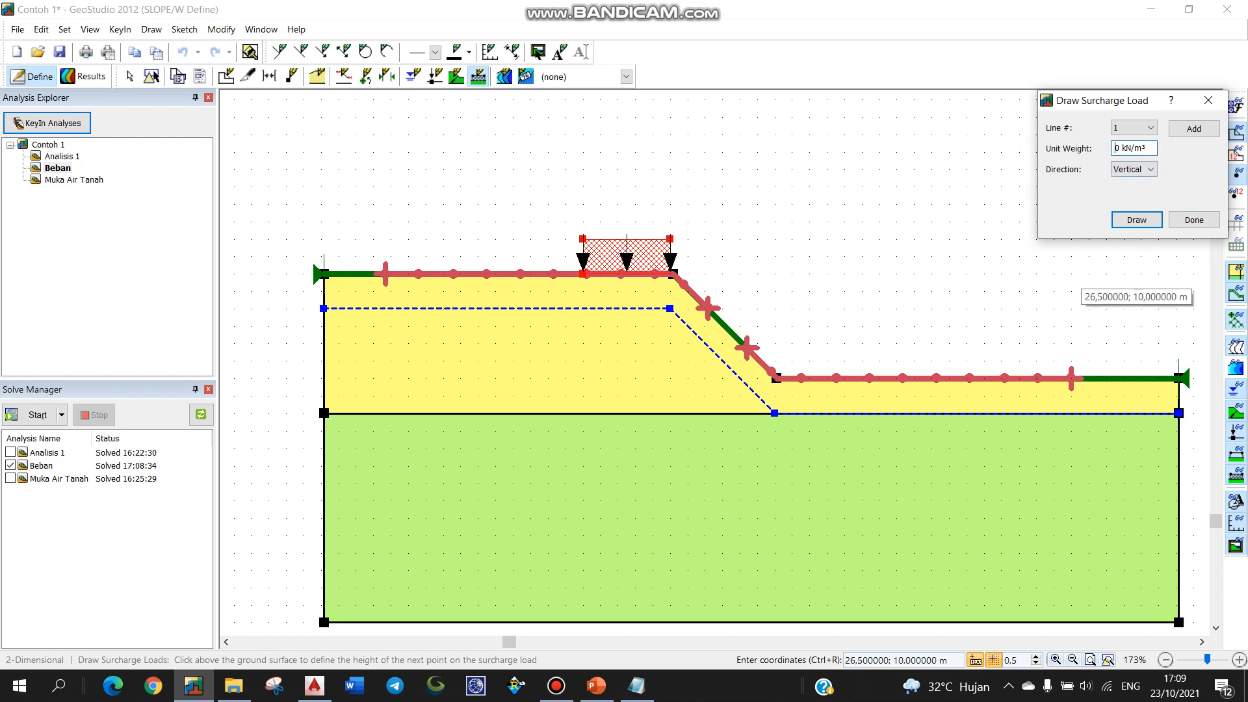
pyautogui.click(1194, 219)
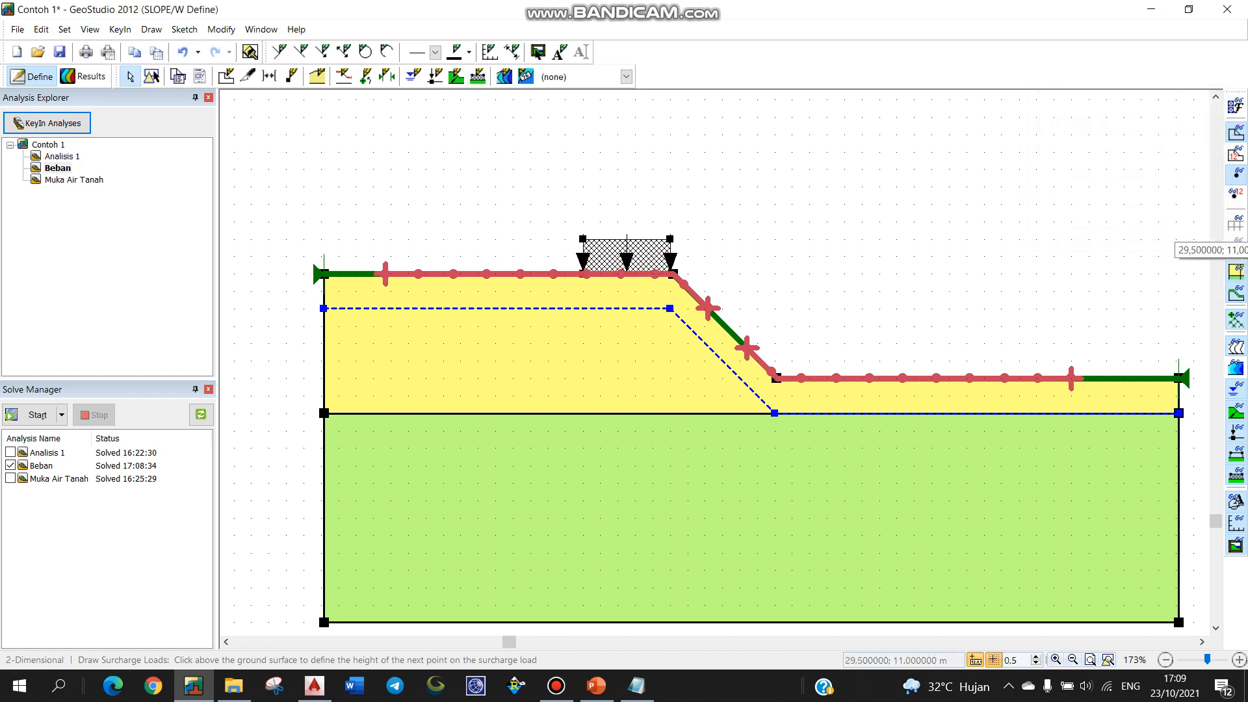
# Step: Solve Beban to get a factor of safety of 1.129, then go back to Define
pyautogui.click(32, 415)
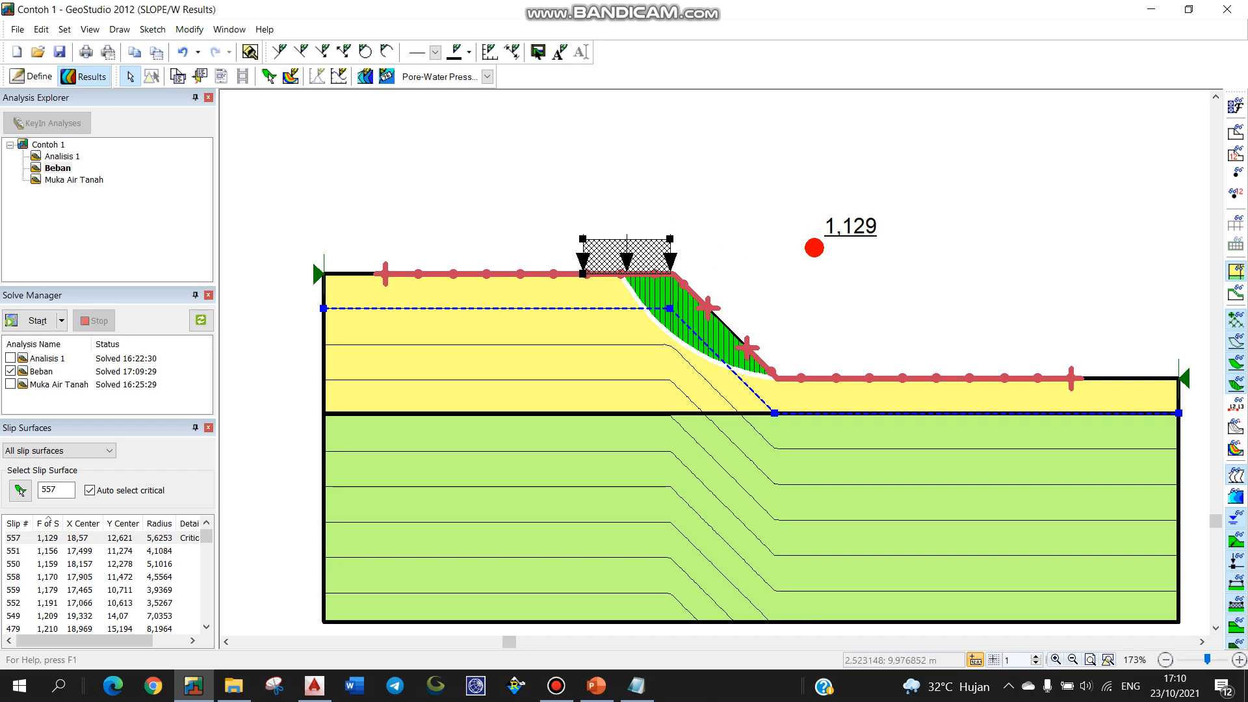
pyautogui.click(31, 76)
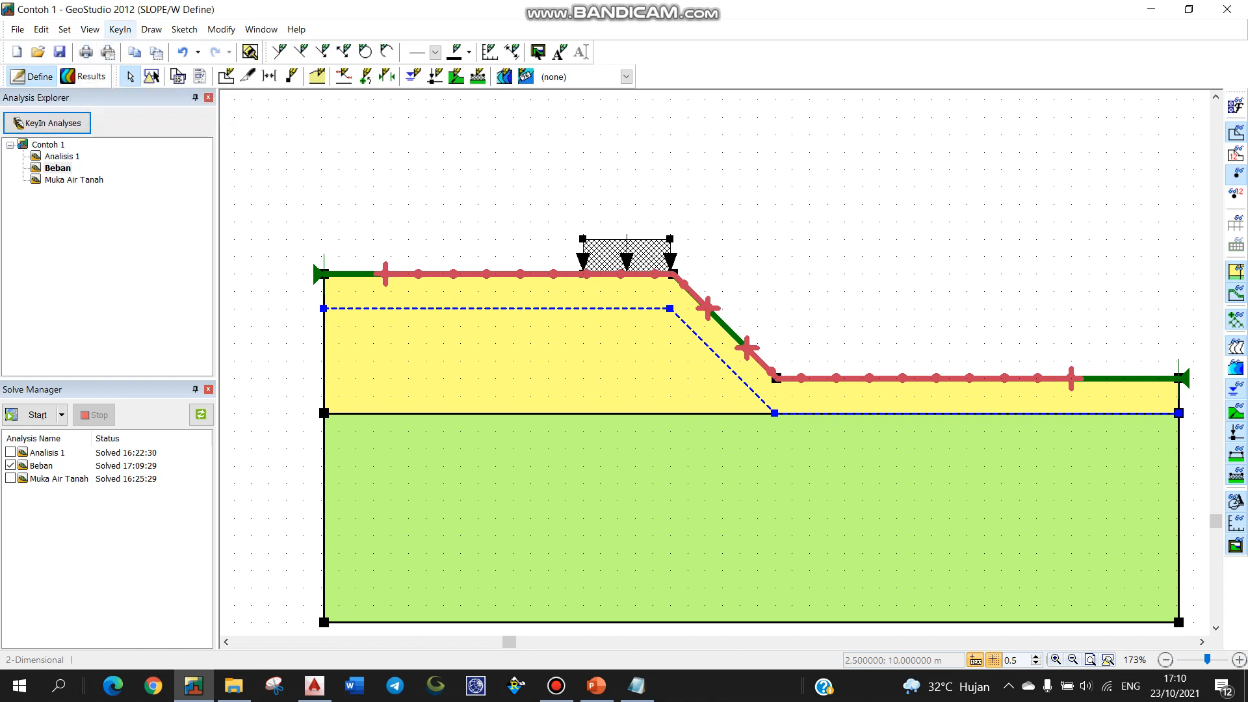
# Step: Clone Muka Air Tanah and name the new analysis 'Beban Dinamik'
pyautogui.click(119, 29)
pyautogui.click(139, 50)
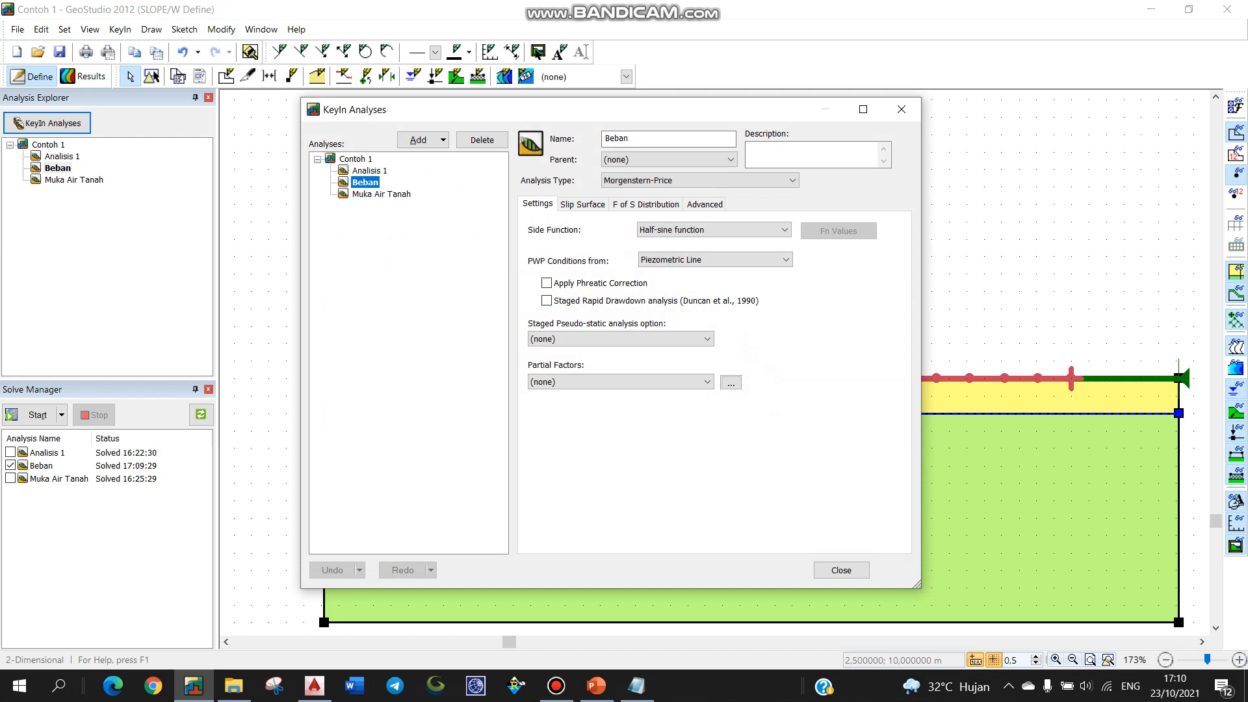
pyautogui.rightClick(377, 194)
pyautogui.click(418, 203)
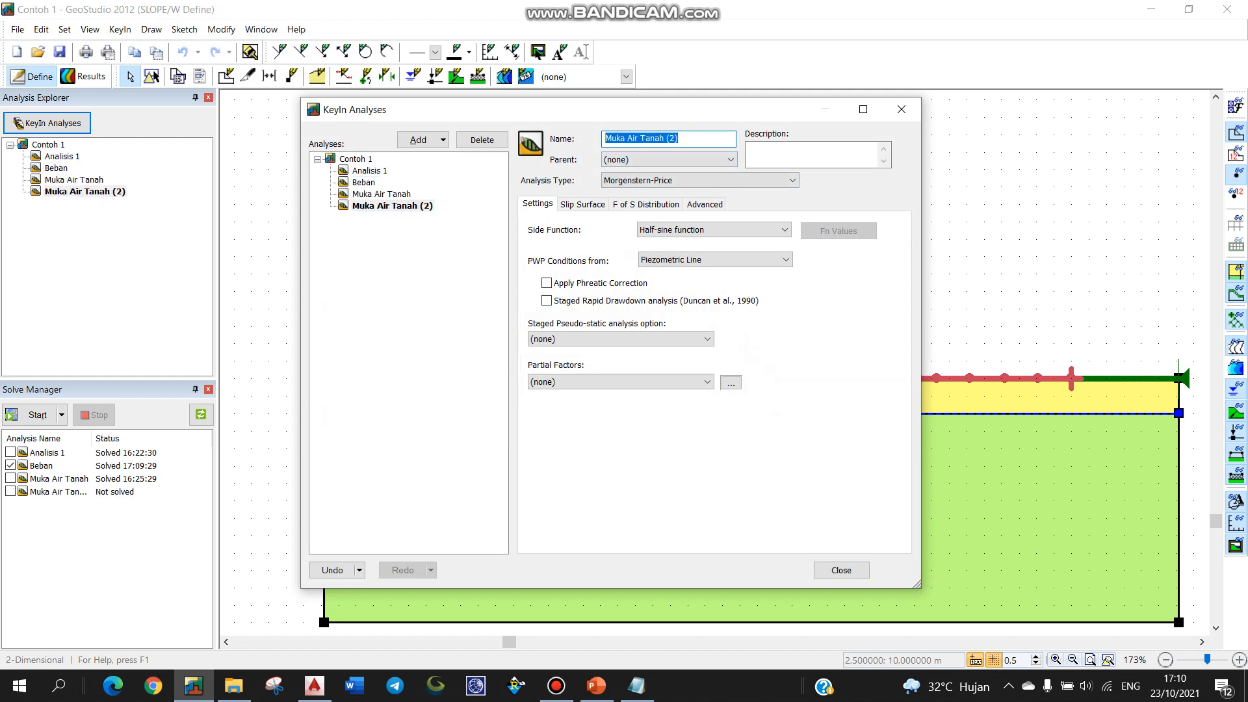
pyautogui.write('Beban Dinamik')
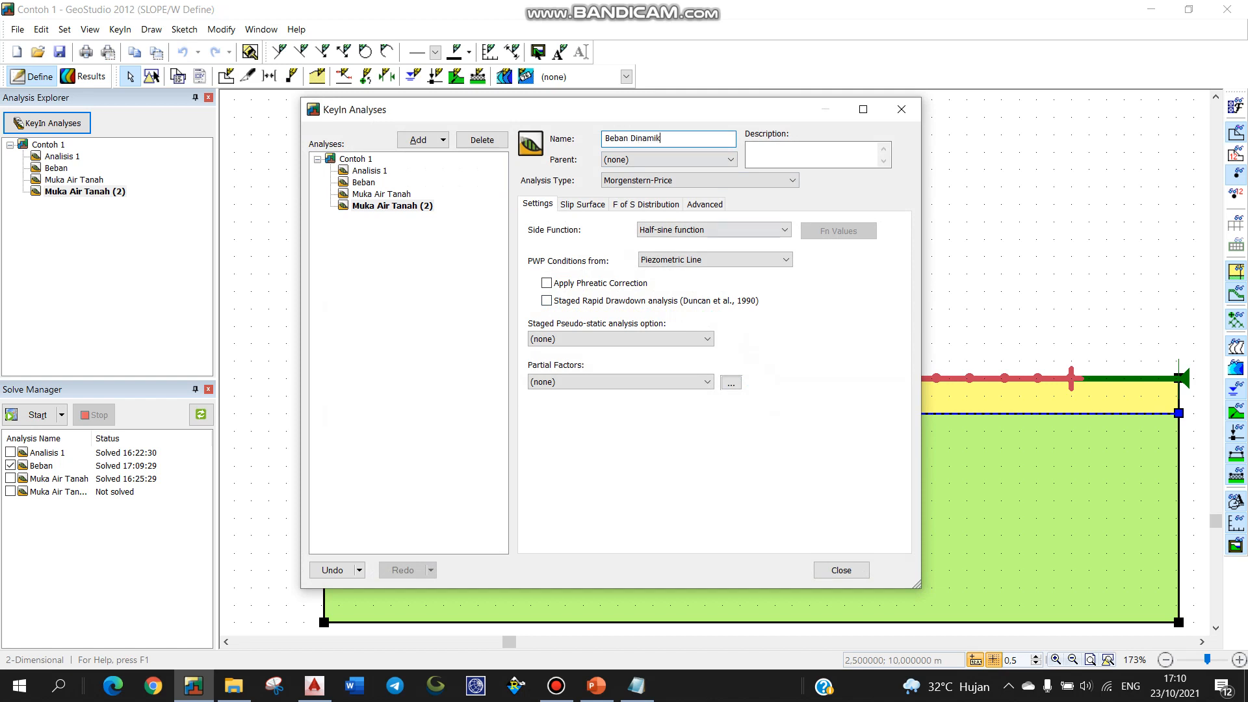
pyautogui.click(841, 570)
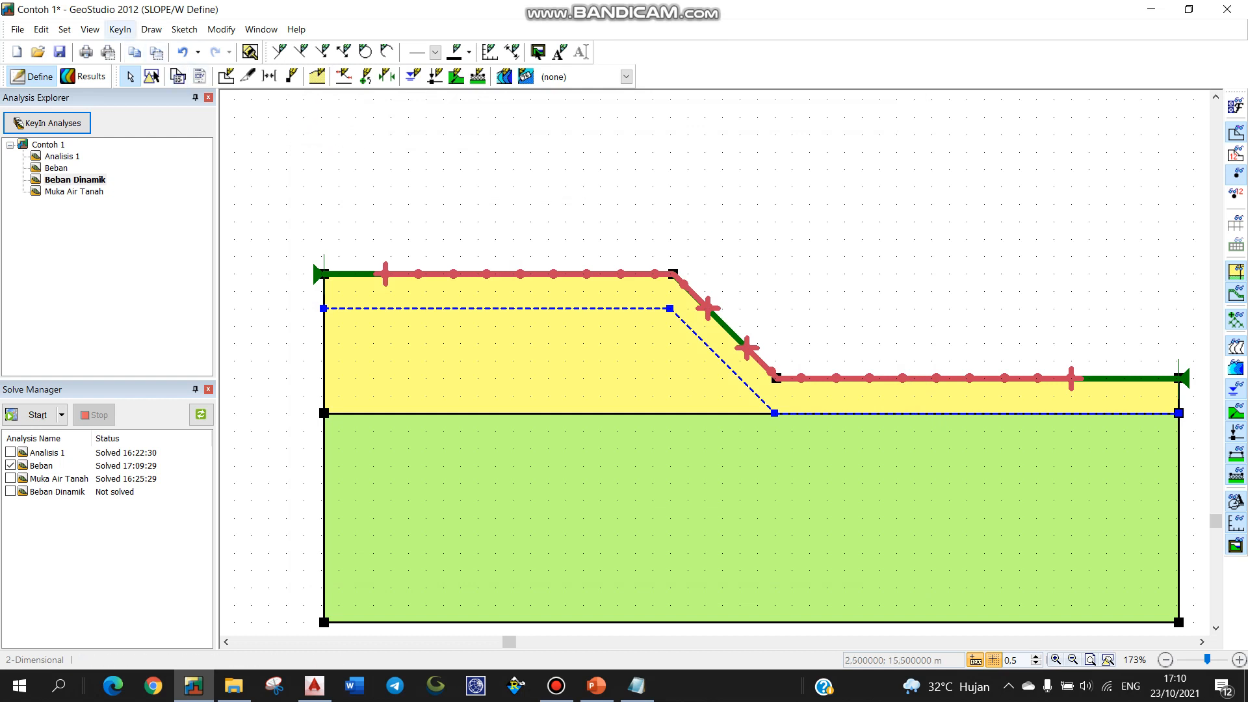
# Step: Enter a horizontal seismic coefficient of 0,15 in the Seismic Load settings
pyautogui.click(120, 29)
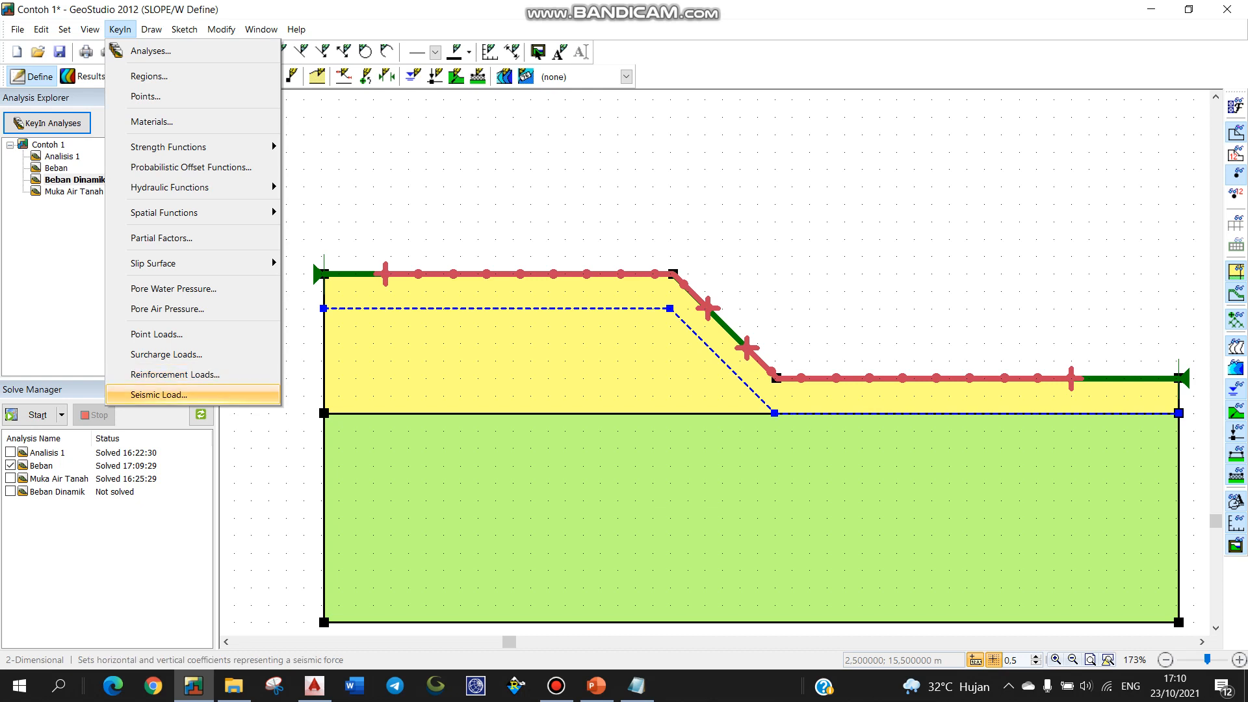
pyautogui.press('Return')
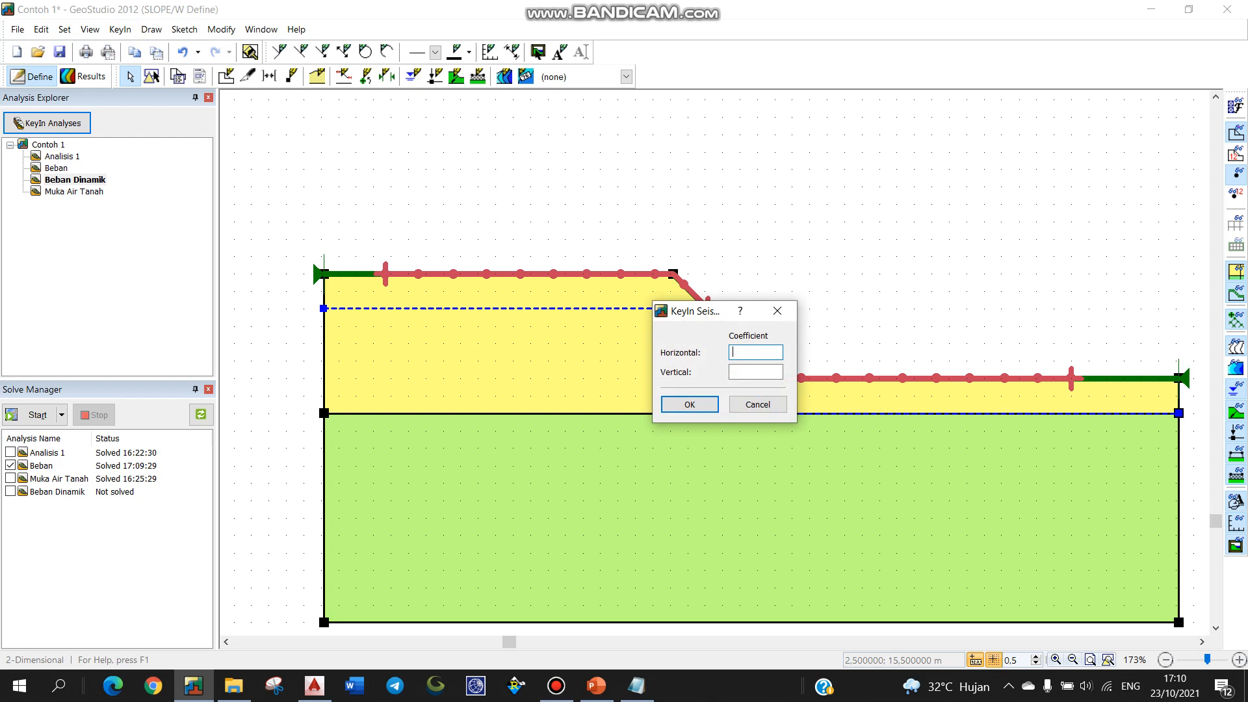
pyautogui.write('0,15')
pyautogui.click(690, 405)
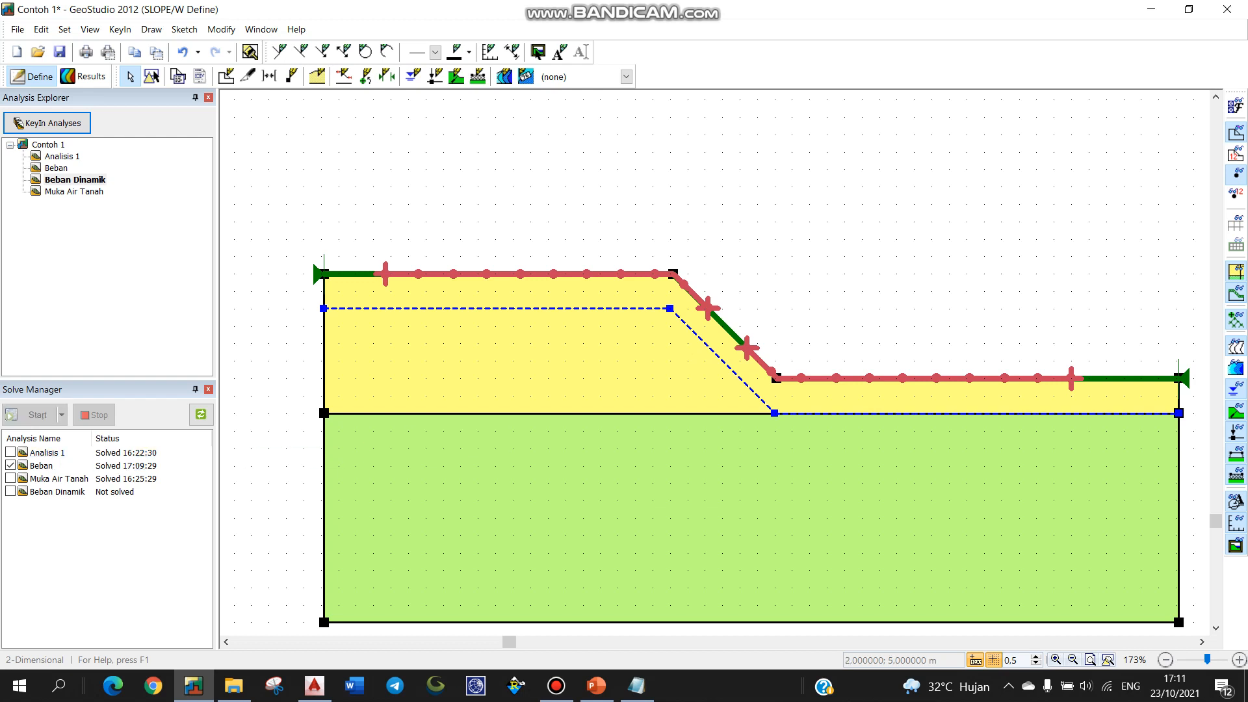
# Step: Solve only Beban Dinamik (factor of safety 1.015, slip surface 557), then show the Beban results
pyautogui.click(10, 465)
pyautogui.click(10, 491)
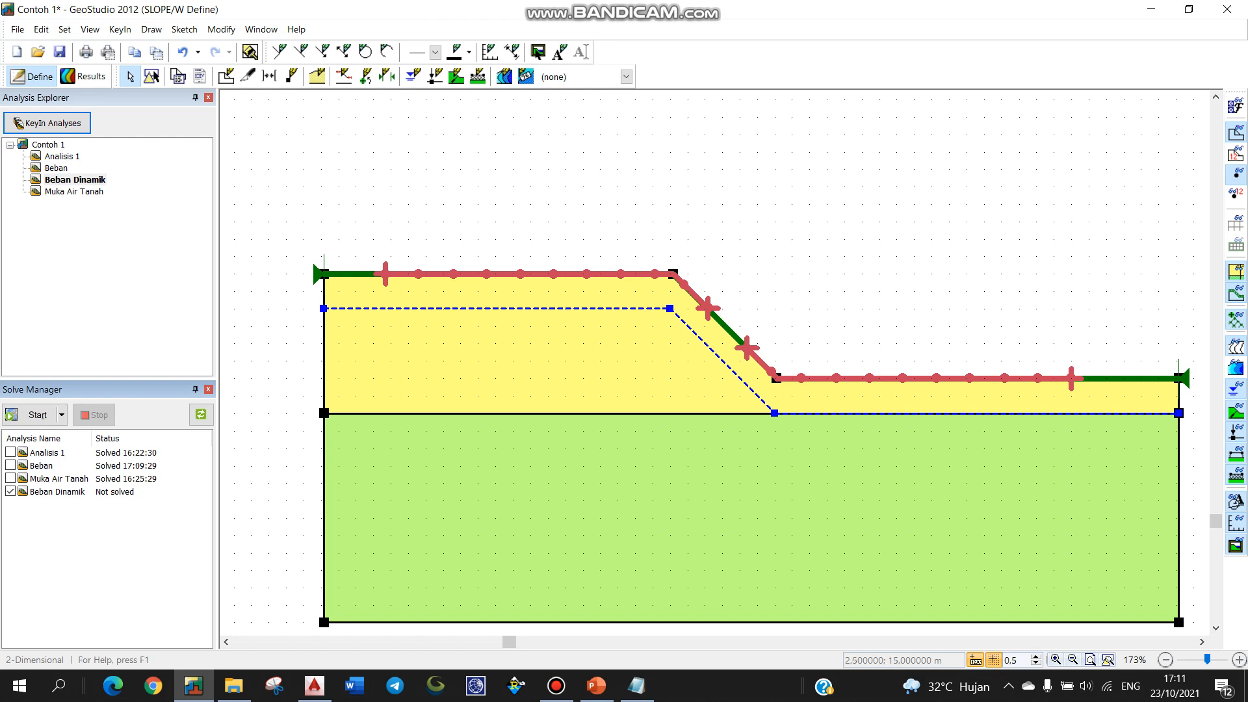
pyautogui.click(32, 415)
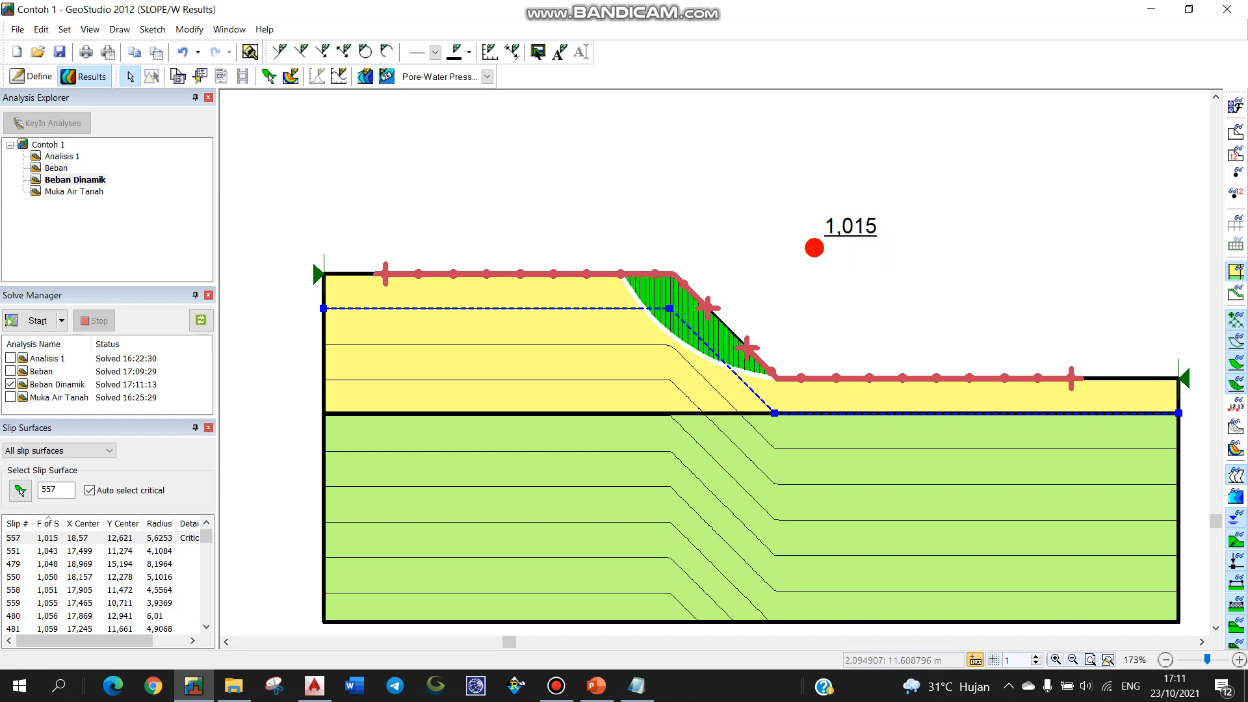
pyautogui.click(56, 168)
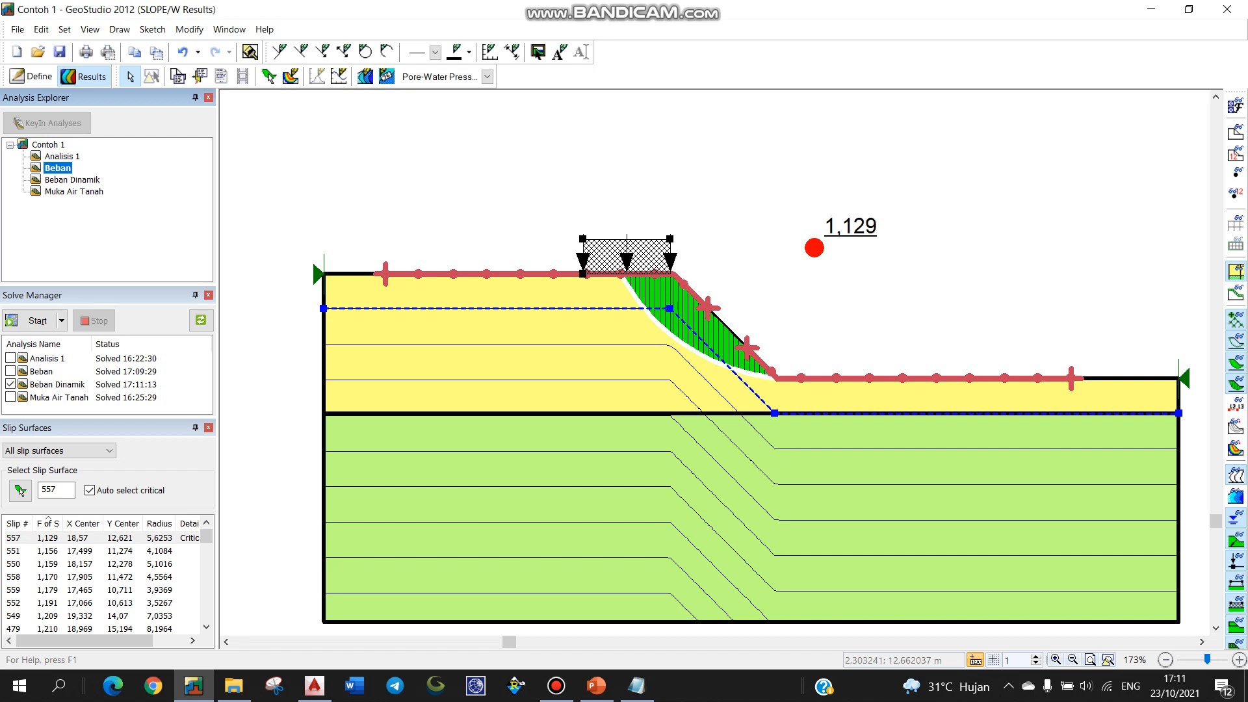
# Step: Give the Beban analysis a horizontal seismic load coefficient of 0,15
pyautogui.click(32, 76)
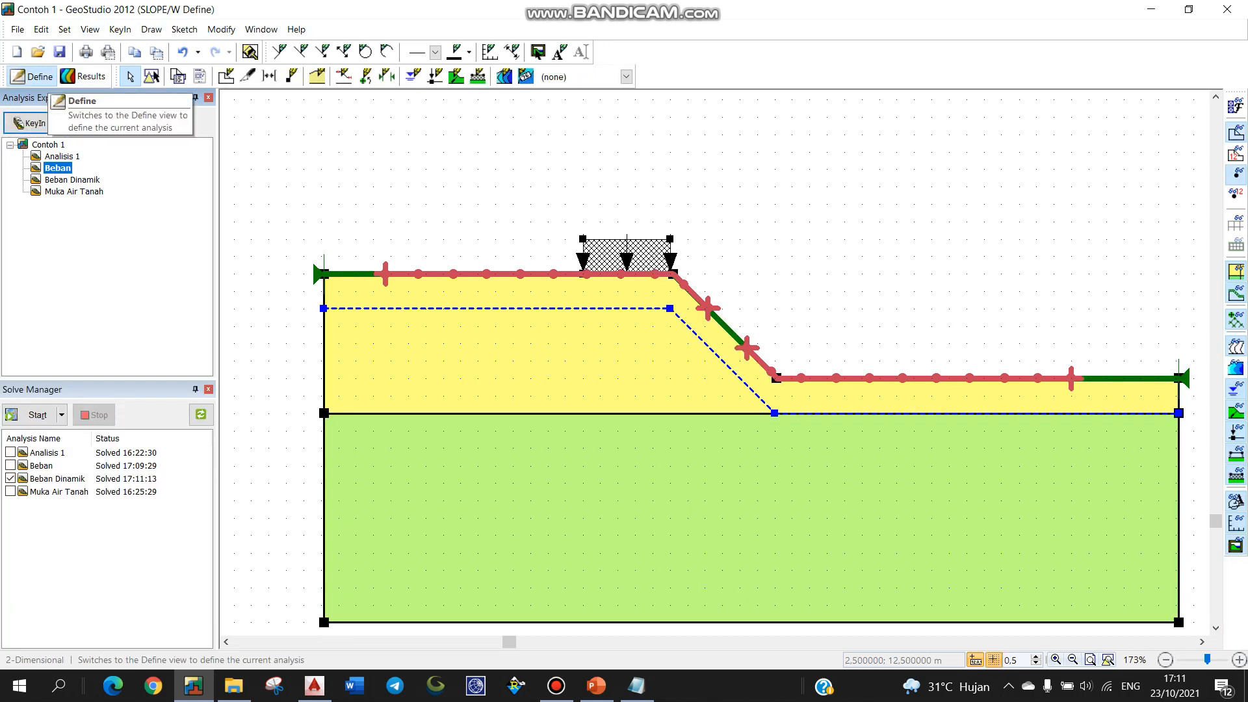
pyautogui.click(120, 29)
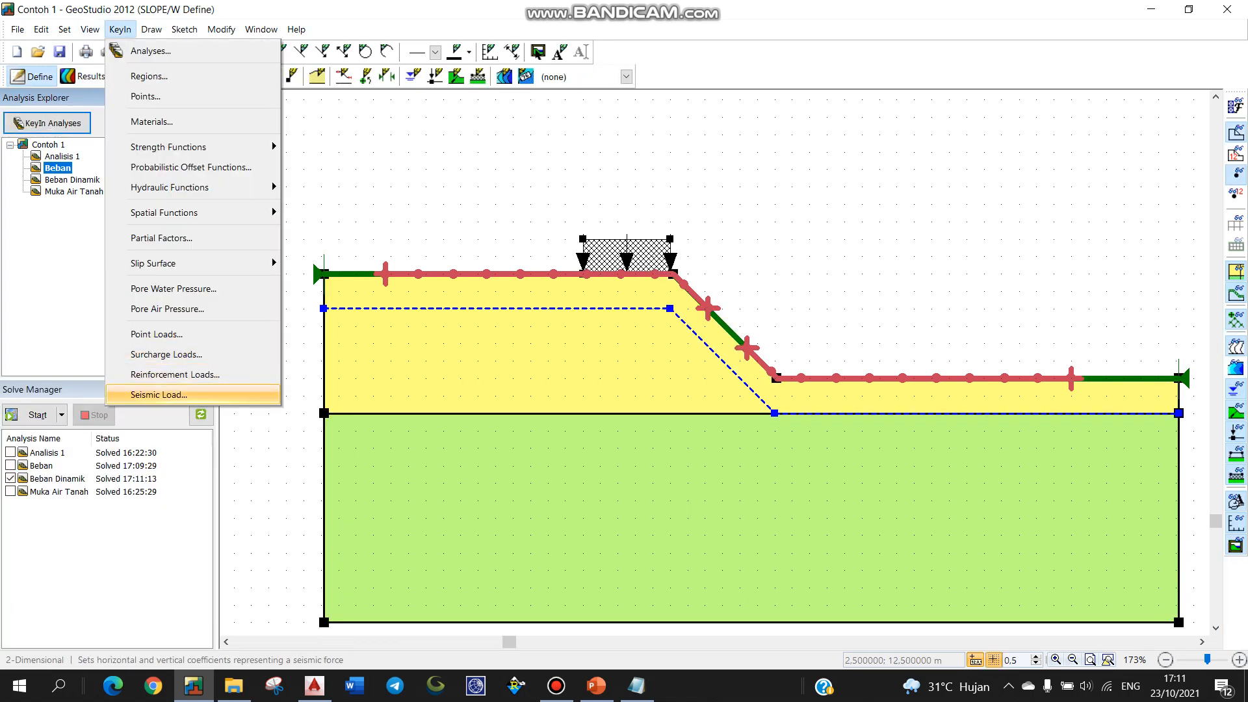
pyautogui.click(159, 395)
pyautogui.write('0,15')
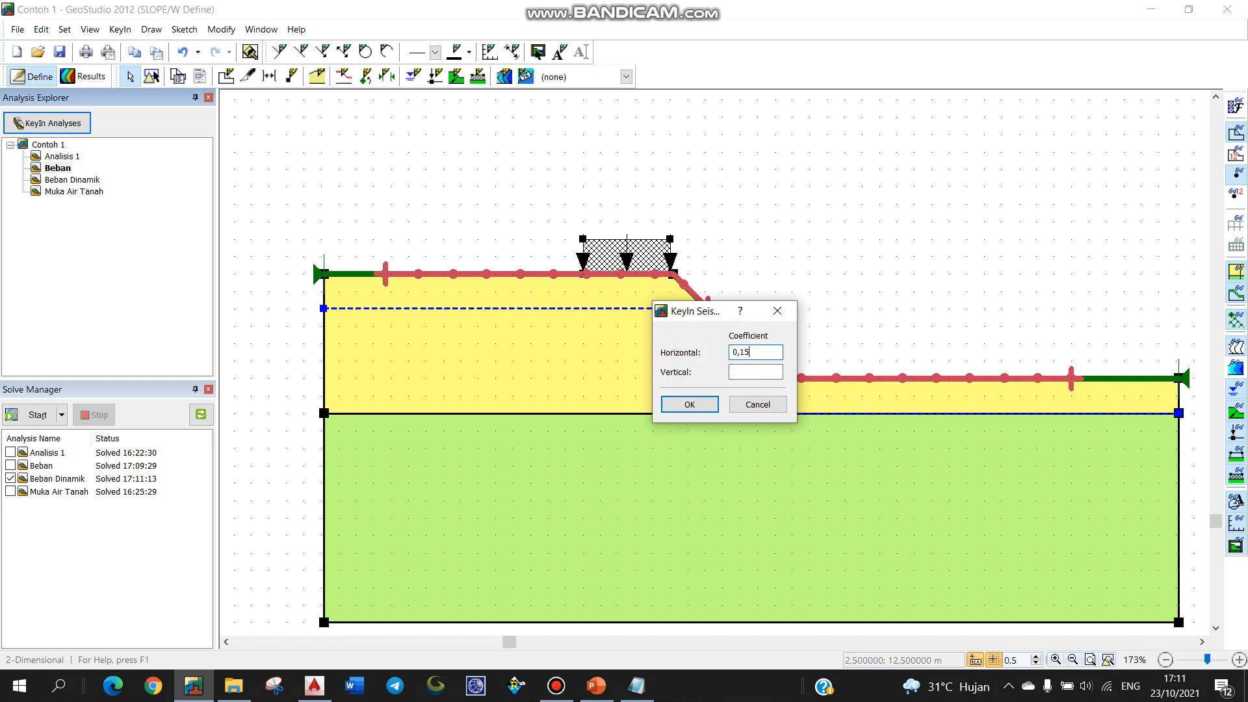
pyautogui.press('Return')
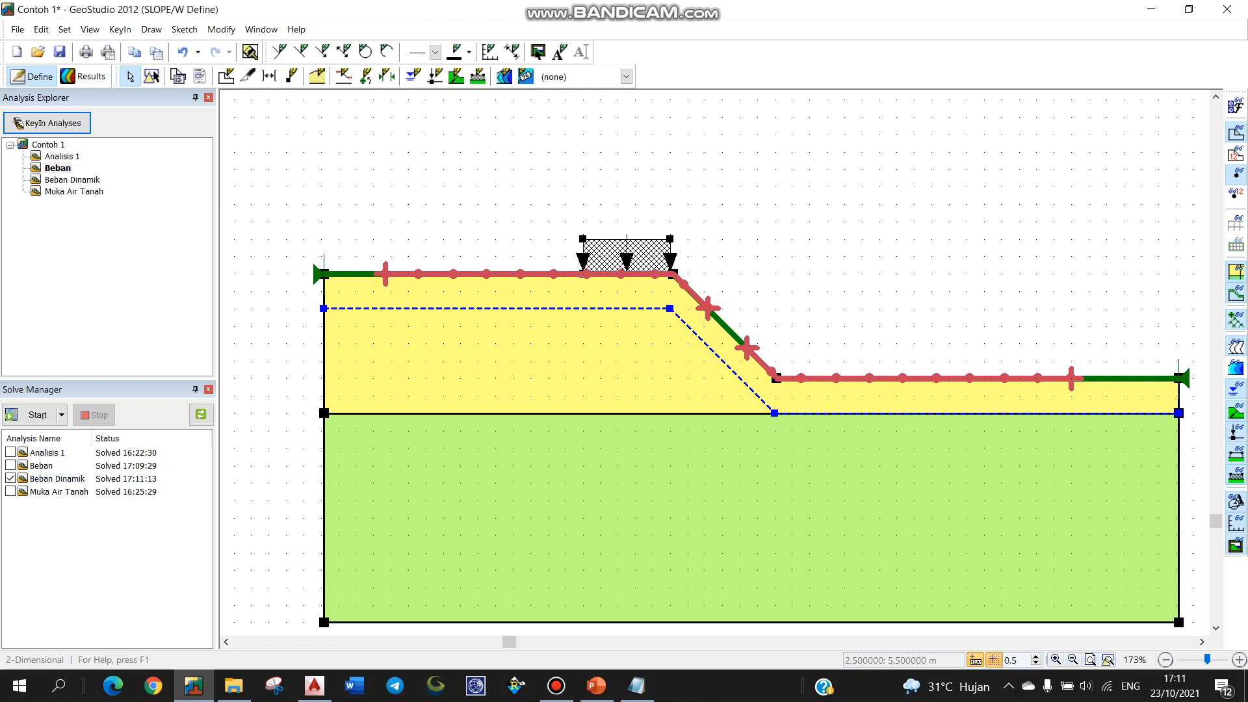
# Step: Re-solve only the Beban analysis in Solve Manager
pyautogui.click(10, 479)
pyautogui.click(10, 465)
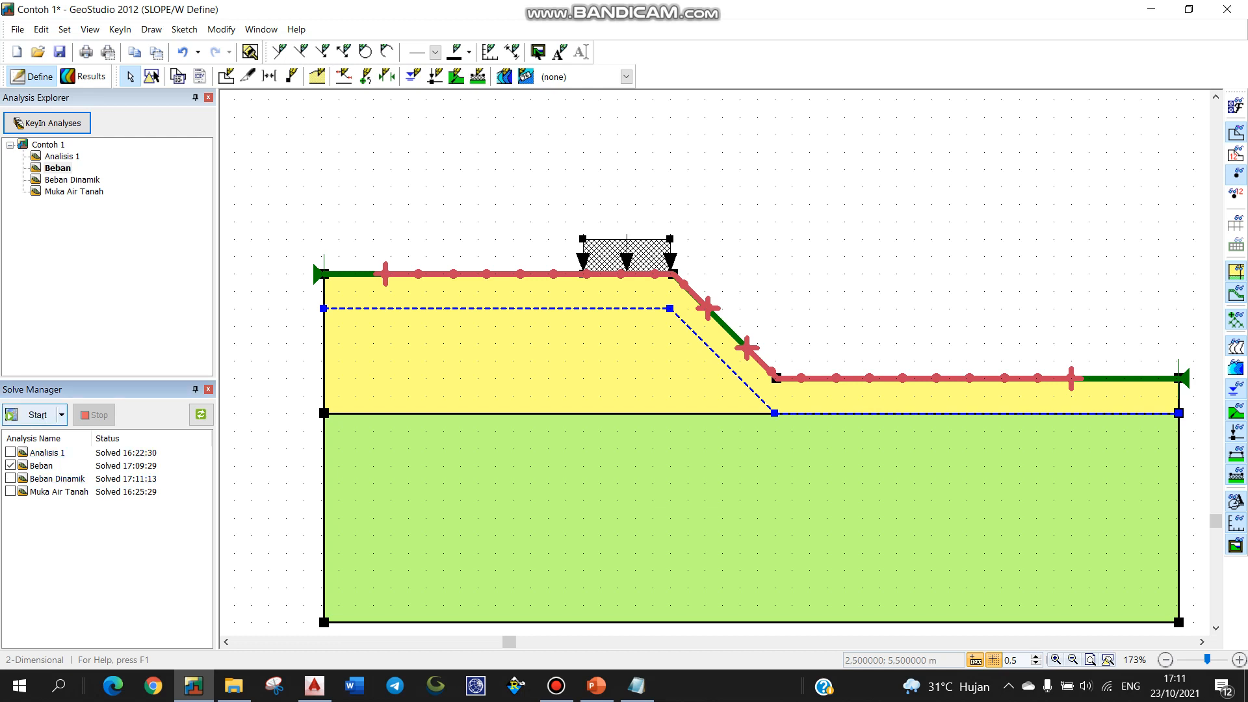
pyautogui.click(32, 415)
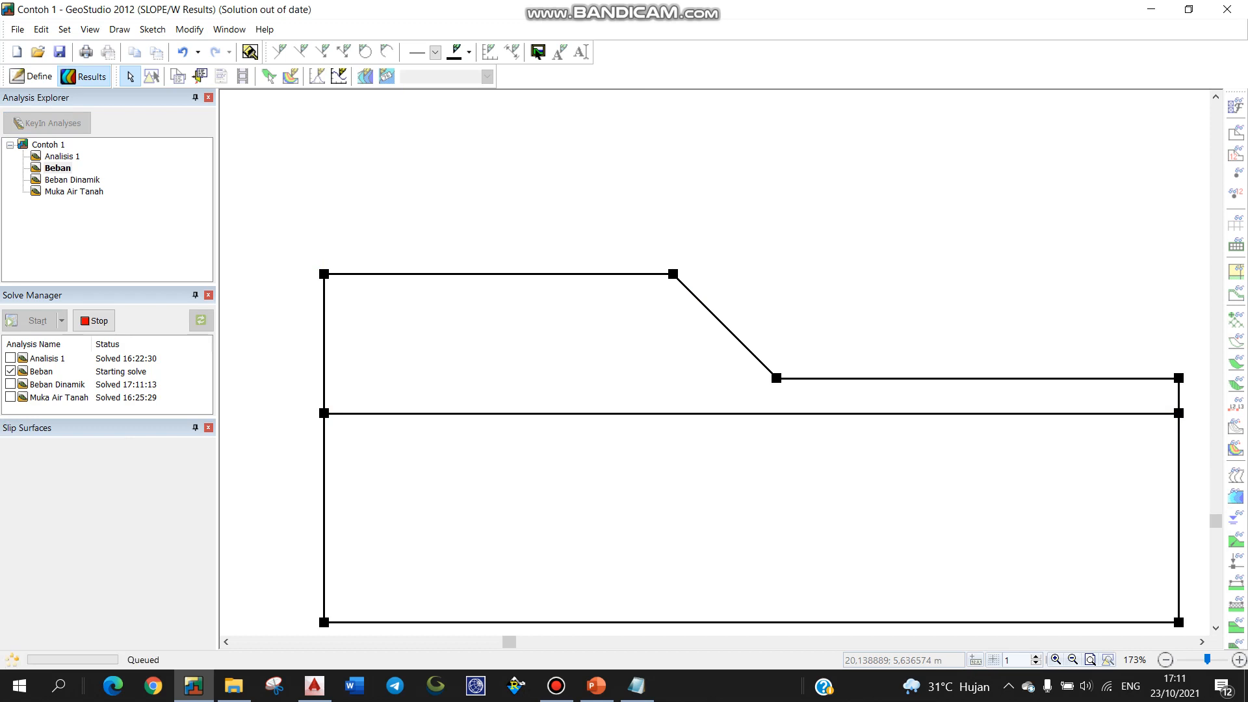